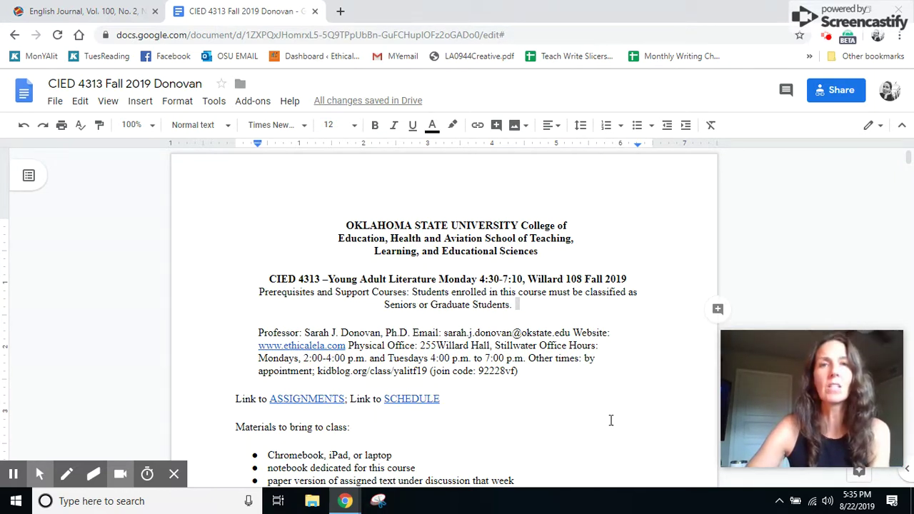
# Follow the ASSIGNMENTS link near the top of the syllabus to its Assignments table.
pyautogui.scroll(-1, 510, 346)
pyautogui.scroll(-1, 510, 347)
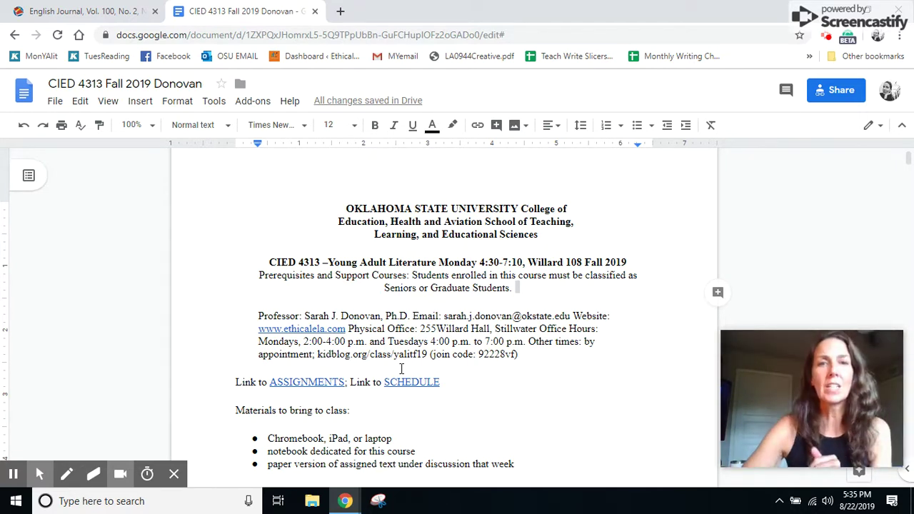
pyautogui.click(314, 383)
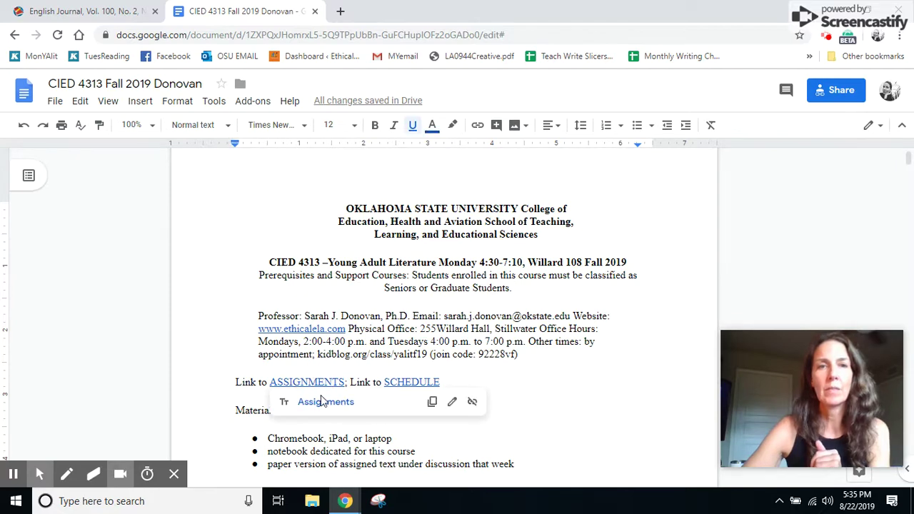
pyautogui.click(323, 403)
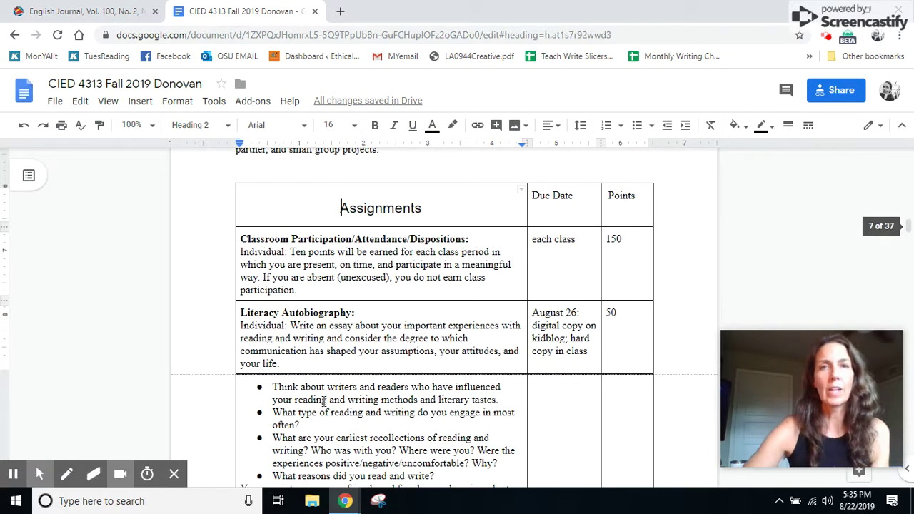
# Review the assignment descriptions, due dates and points in the table down to the Goodreads Weekly Thinks entry.
pyautogui.scroll(-2, 323, 404)
pyautogui.scroll(-5, 324, 402)
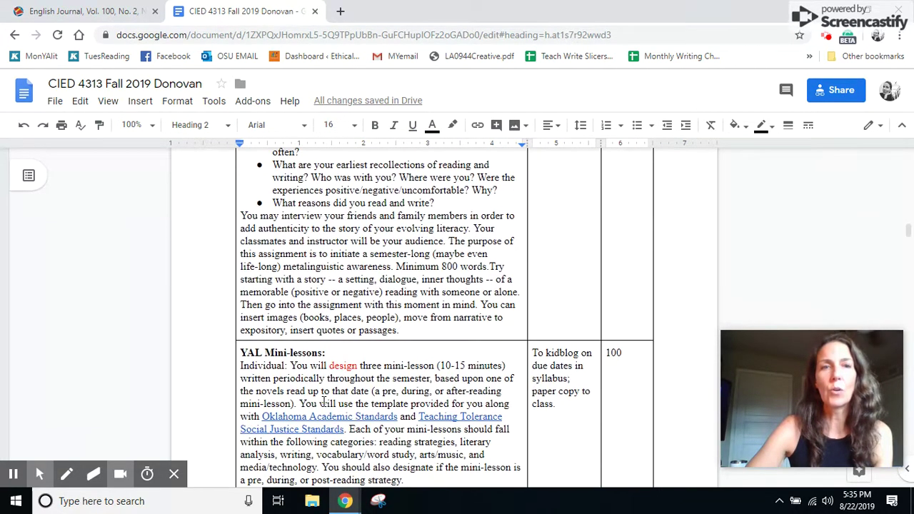
pyautogui.scroll(-4, 324, 402)
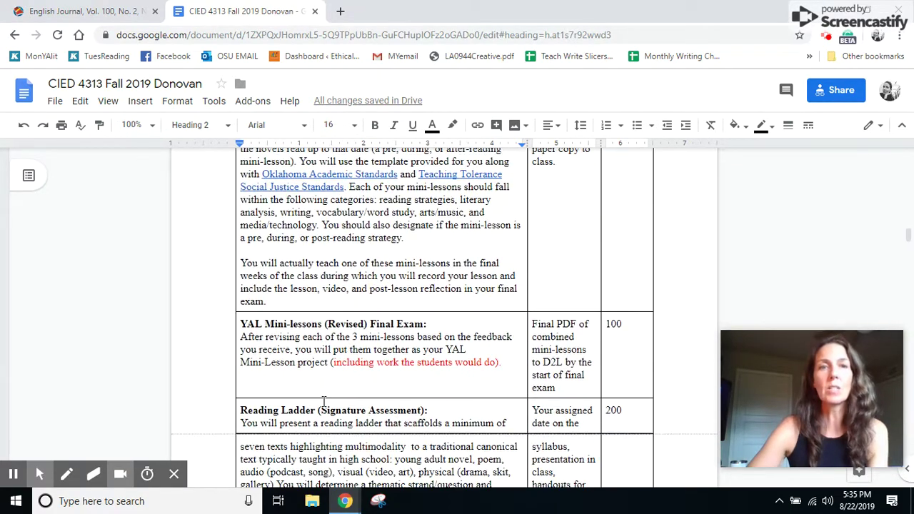
pyautogui.scroll(-1, 325, 403)
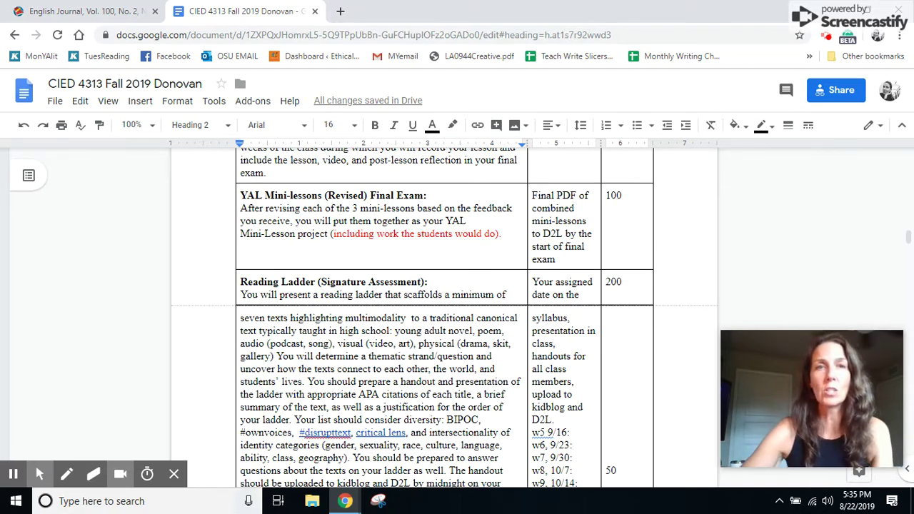
pyautogui.scroll(-2, 433, 346)
pyautogui.scroll(-8, 432, 347)
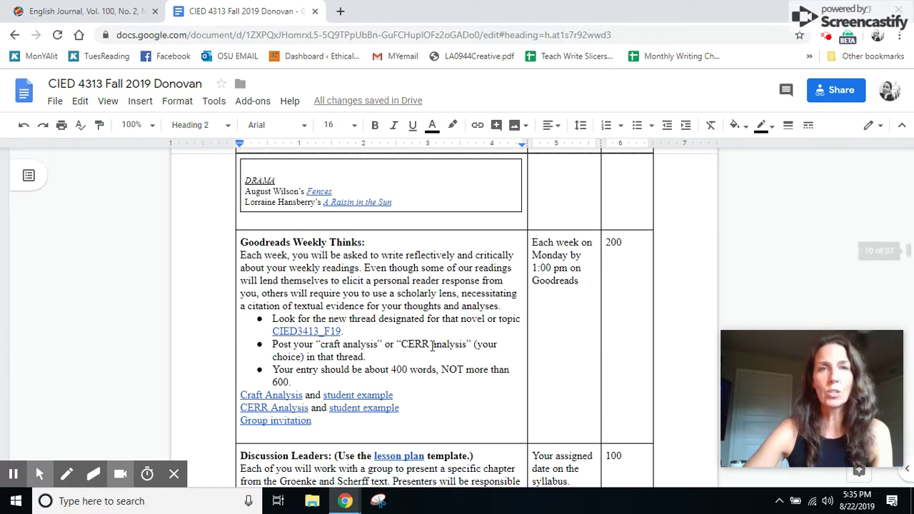
pyautogui.scroll(-1, 432, 347)
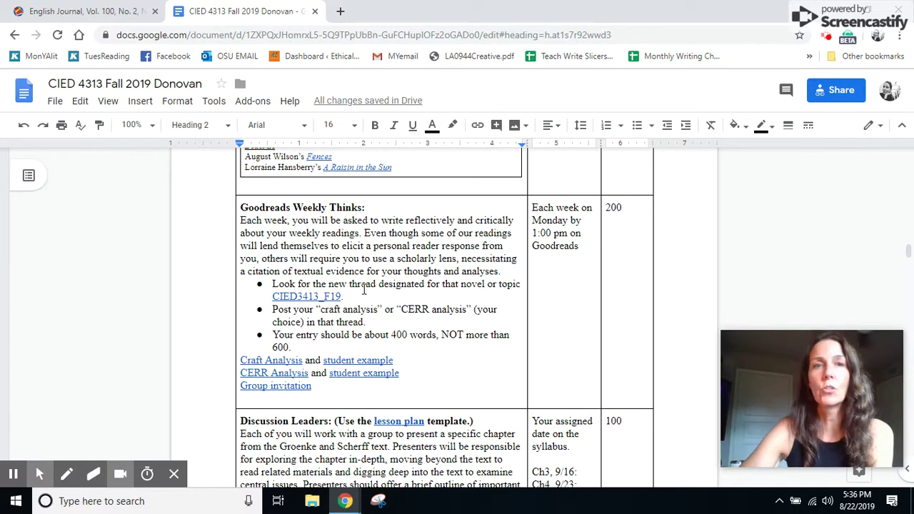
# Open the Goodreads group linked as CIED3413_F19 under Goodreads Weekly Thinks and view its discussion board.
pyautogui.click(320, 299)
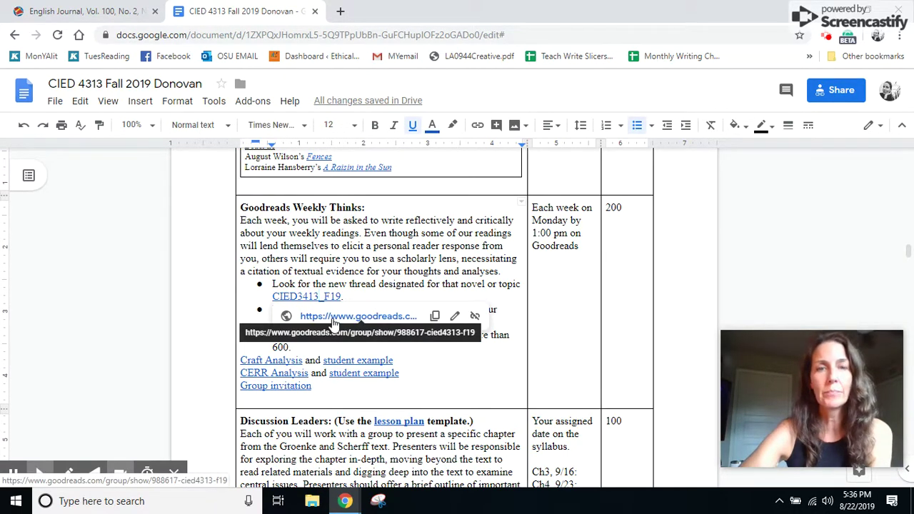
pyautogui.click(351, 317)
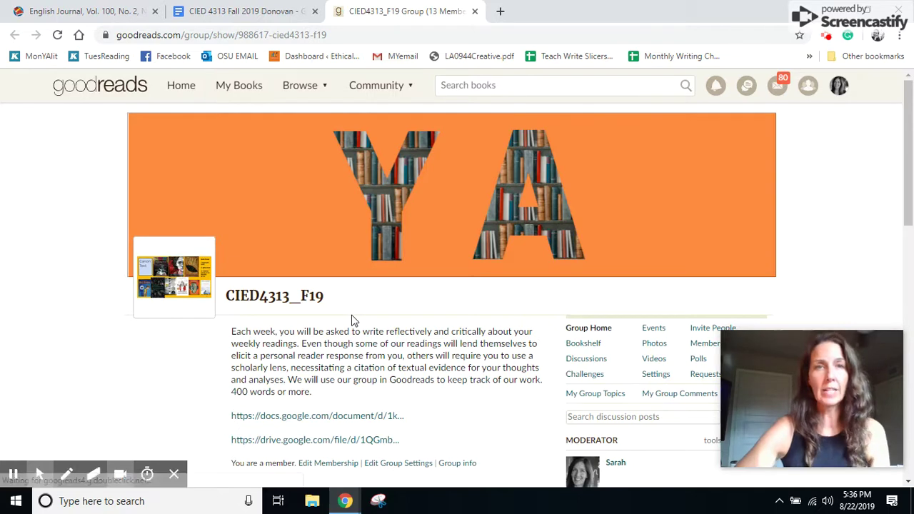
pyautogui.scroll(-4, 352, 321)
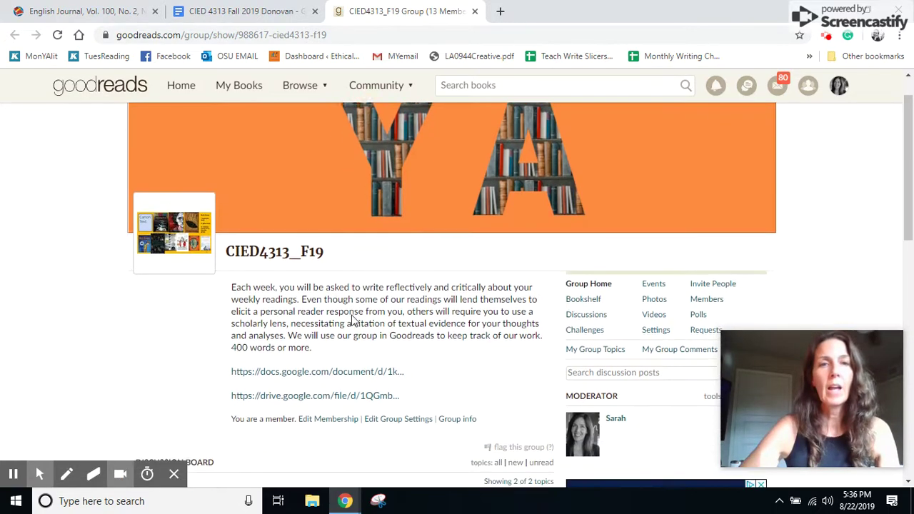
pyautogui.scroll(-1, 351, 321)
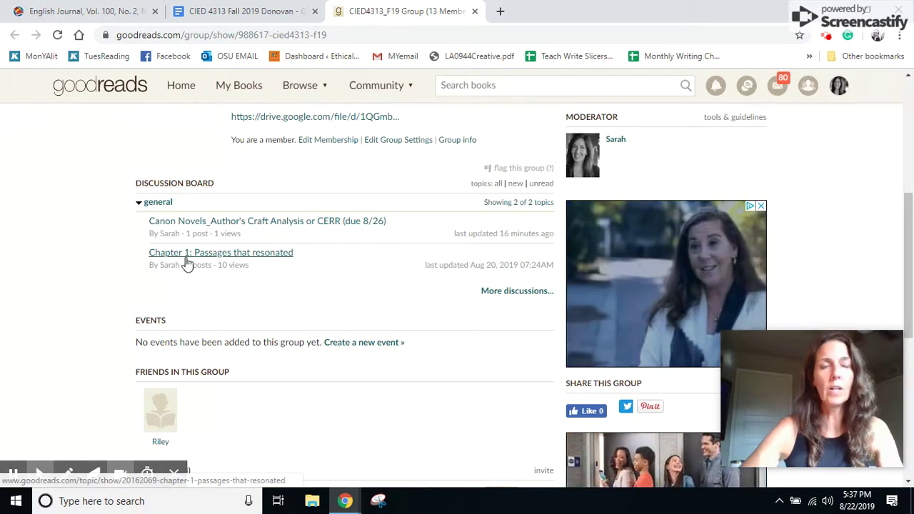
# Open the "Chapter 1: Passages that resonated" discussion and look through its prompt questions and the student's response.
pyautogui.click(227, 254)
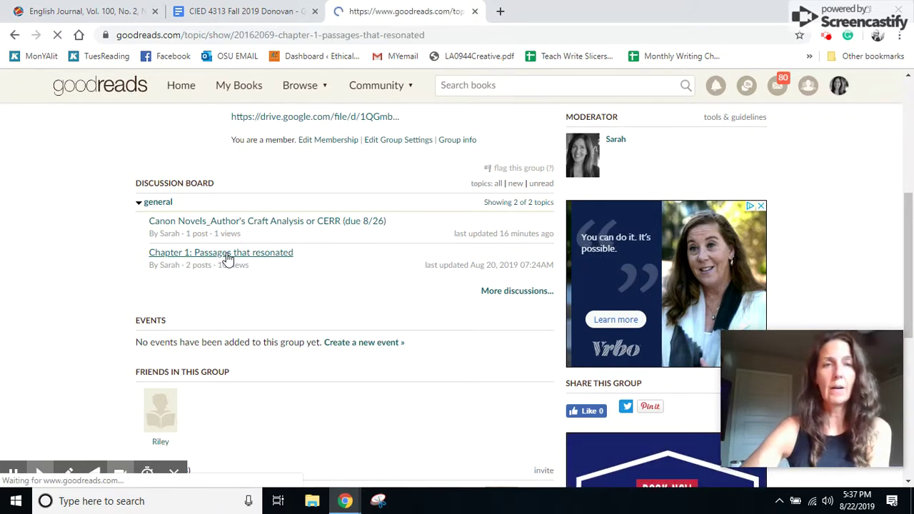
pyautogui.scroll(-1, 227, 259)
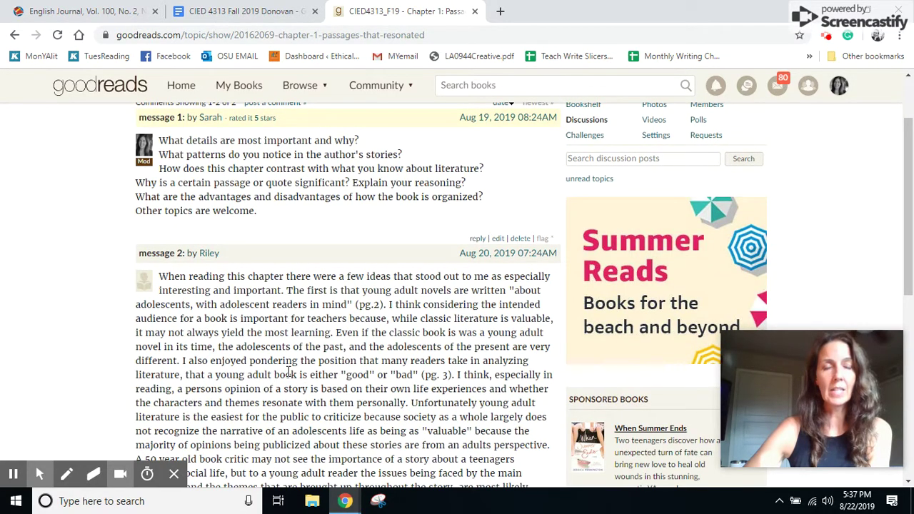
pyautogui.scroll(-2, 289, 372)
pyautogui.scroll(1, 289, 372)
pyautogui.scroll(2, 289, 372)
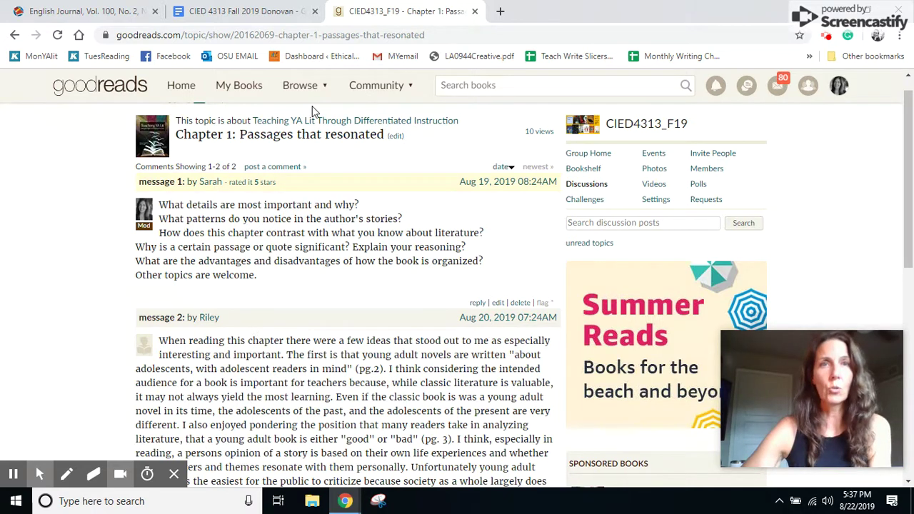
# Return to the CIED4313_F19 group page and open the "Canon Novels_Author's Craft Analysis or CERR (due 8/26)" discussion.
pyautogui.click(272, 13)
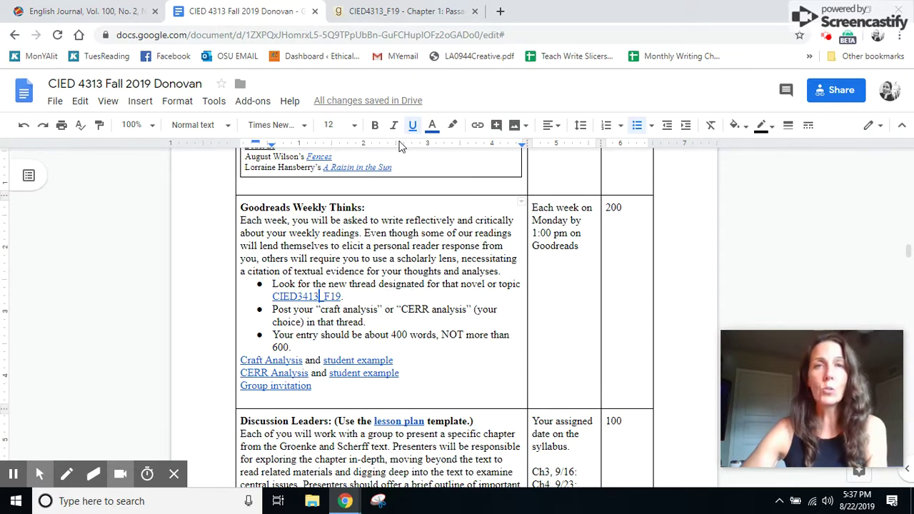
pyautogui.click(392, 16)
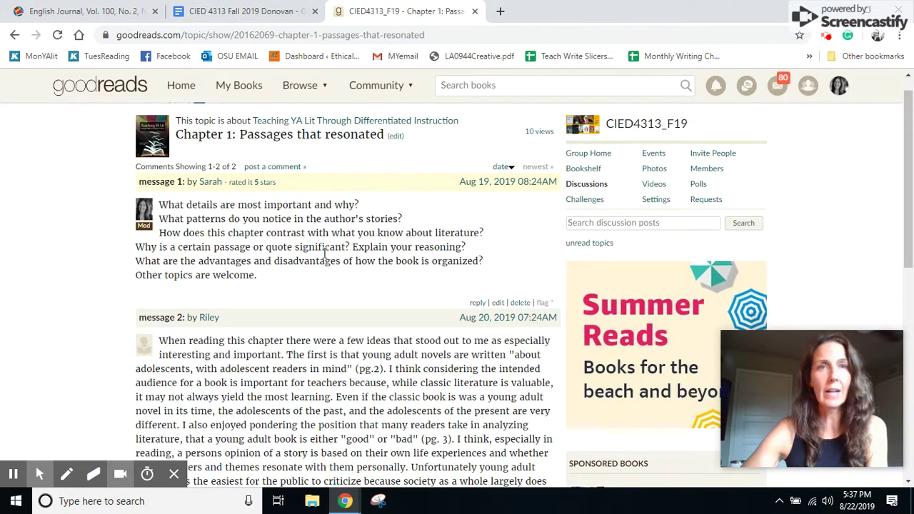
pyautogui.scroll(1, 305, 206)
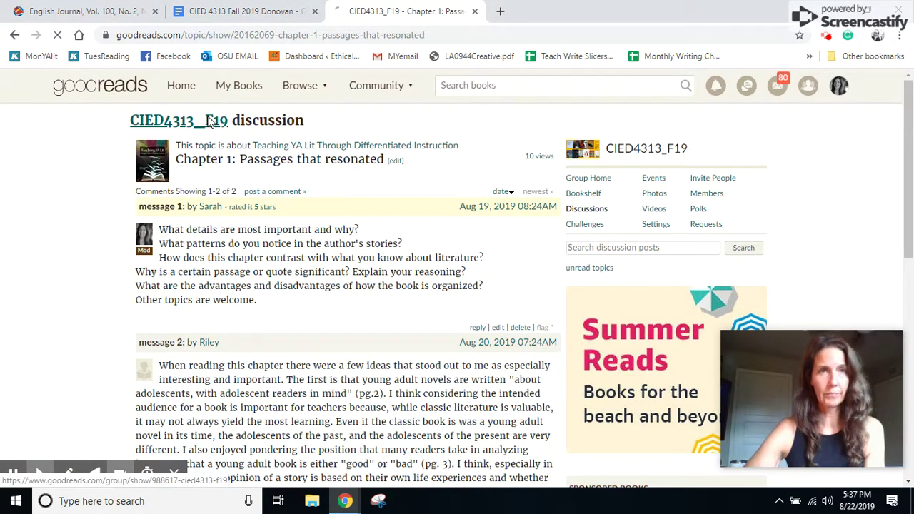
pyautogui.click(208, 123)
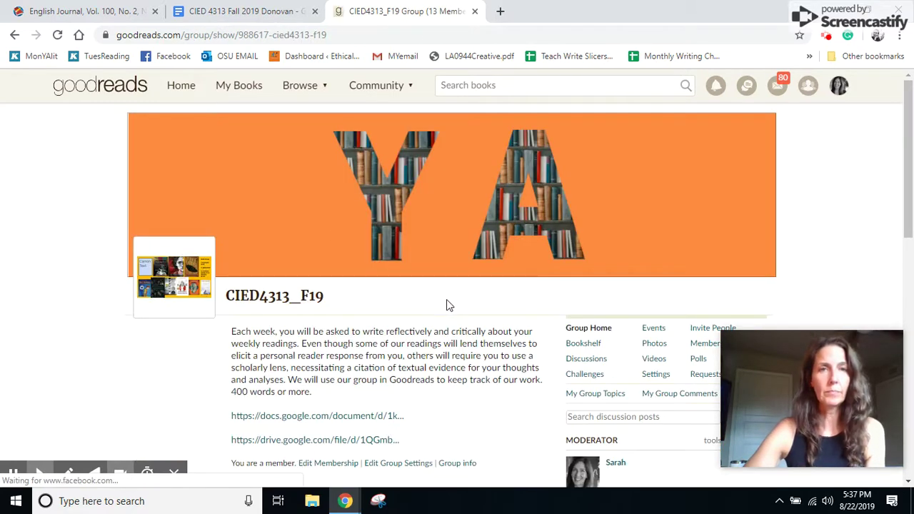
pyautogui.scroll(-1, 447, 303)
pyautogui.scroll(-3, 446, 303)
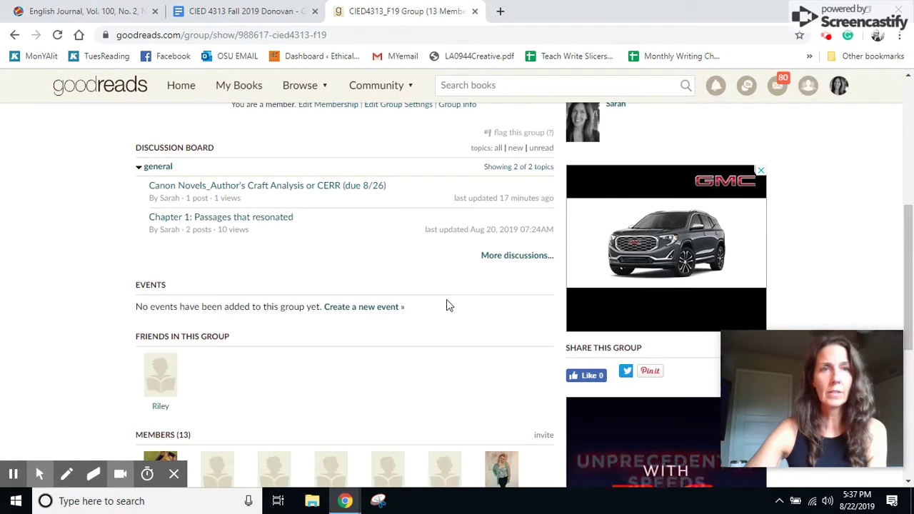
pyautogui.click(216, 187)
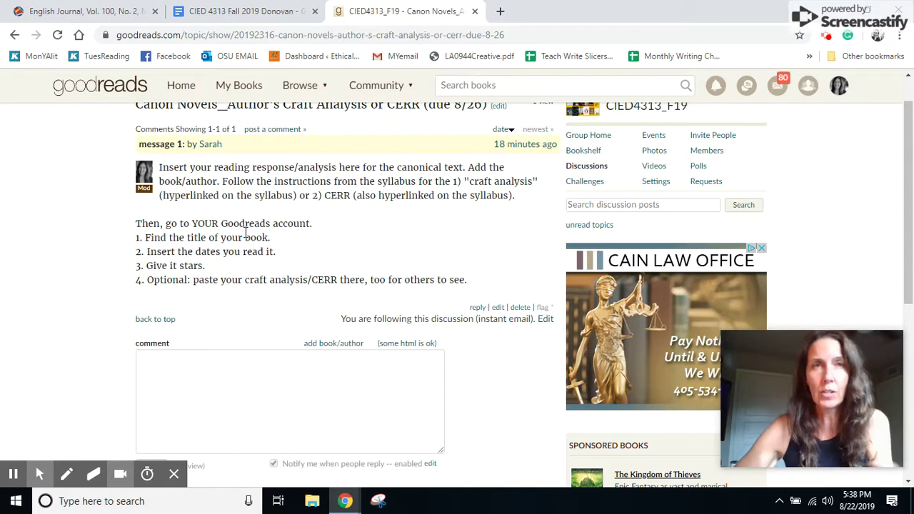
# Switch back to the syllabus and open the document linked as Craft Analysis under Goodreads Weekly Thinks.
pyautogui.click(200, 16)
pyautogui.scroll(-1, 359, 261)
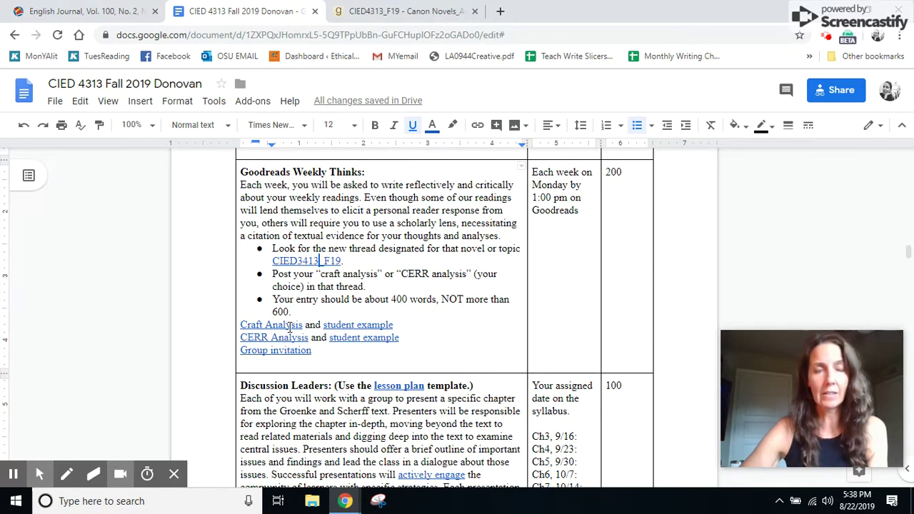
pyautogui.click(290, 326)
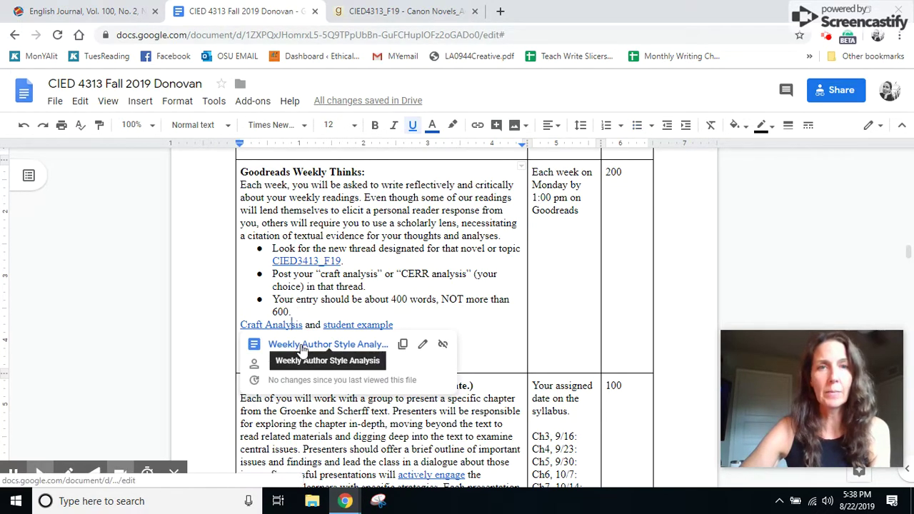
pyautogui.click(300, 348)
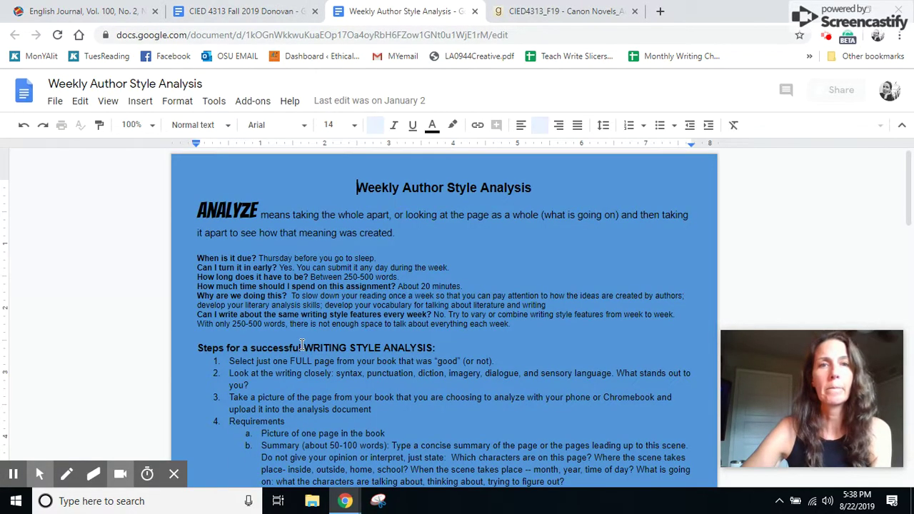
# Examine the Weekly Author Style Analysis document's steps, fill-in template, writing features, sample book page and model analysis.
pyautogui.scroll(-5, 301, 345)
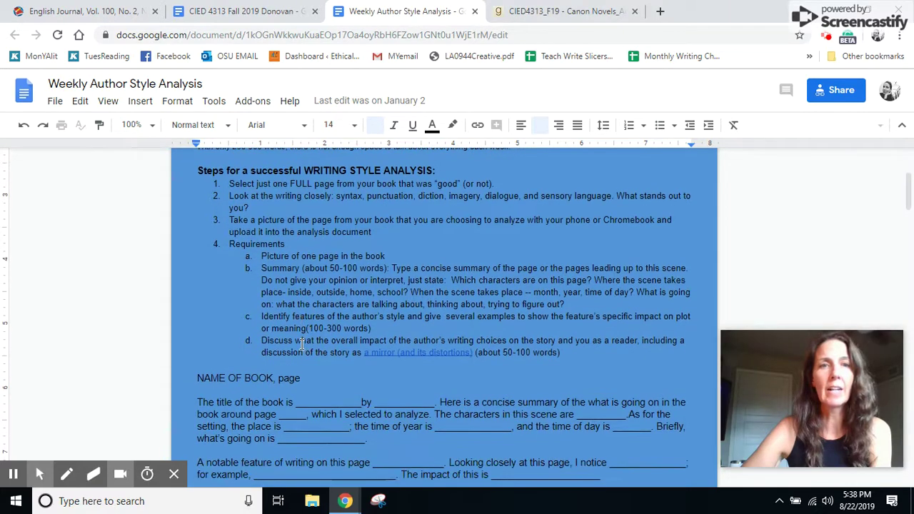
pyautogui.scroll(-3, 301, 345)
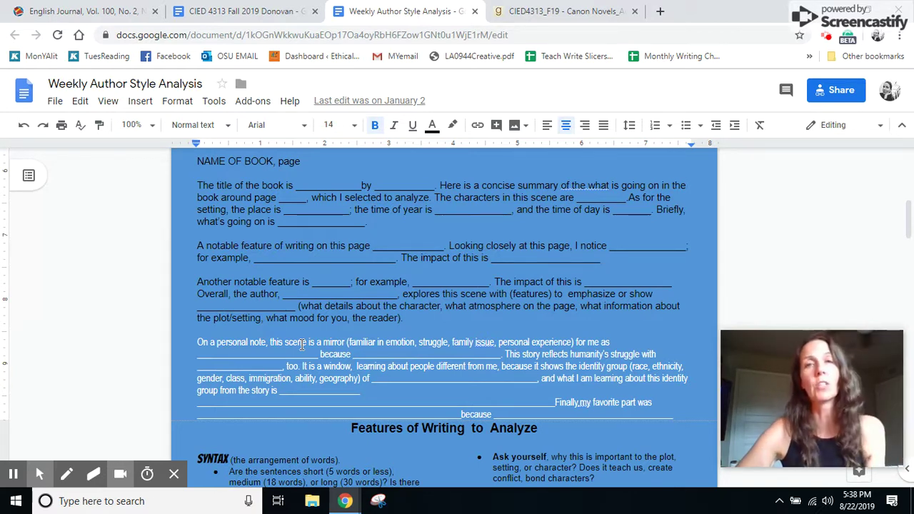
pyautogui.scroll(-5, 302, 345)
pyautogui.scroll(-8, 302, 345)
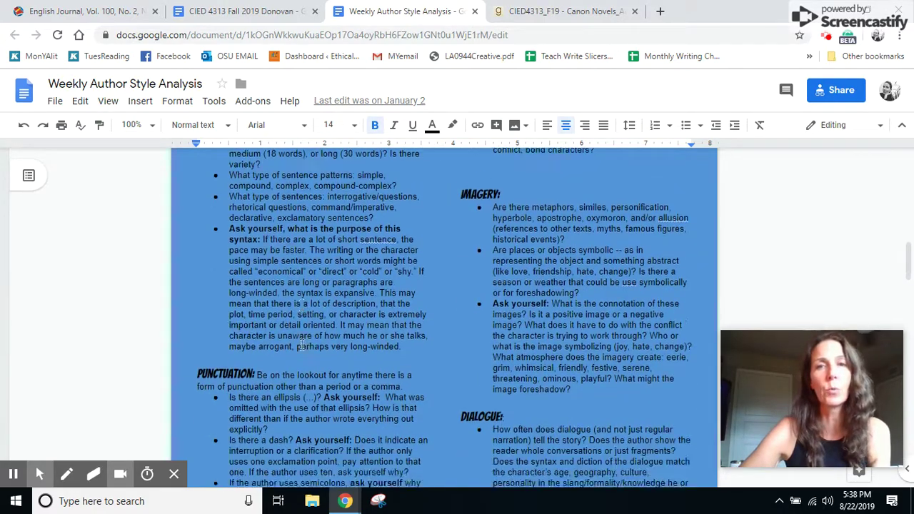
pyautogui.scroll(-15, 300, 344)
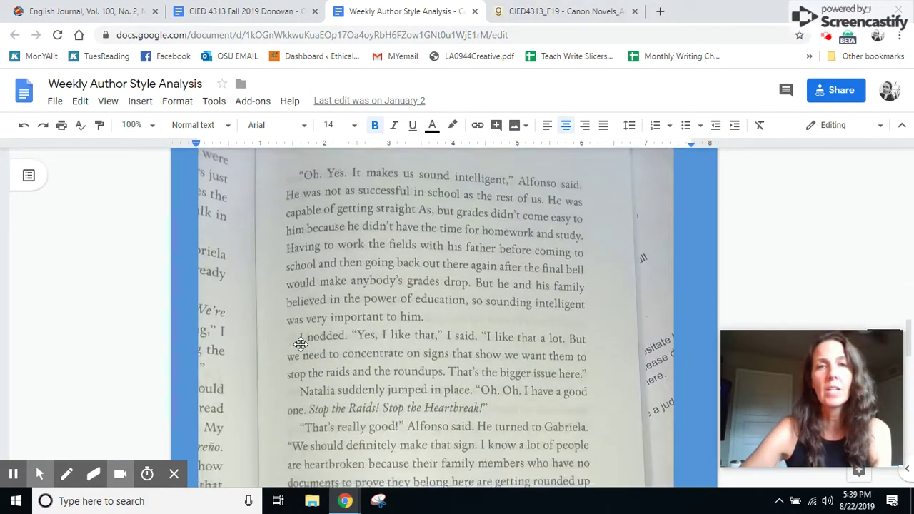
pyautogui.scroll(-5, 302, 345)
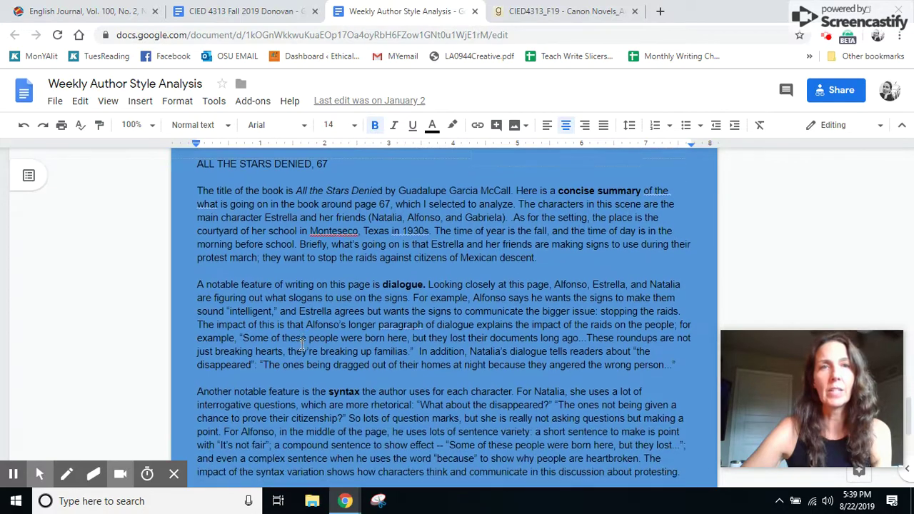
pyautogui.scroll(-5, 302, 345)
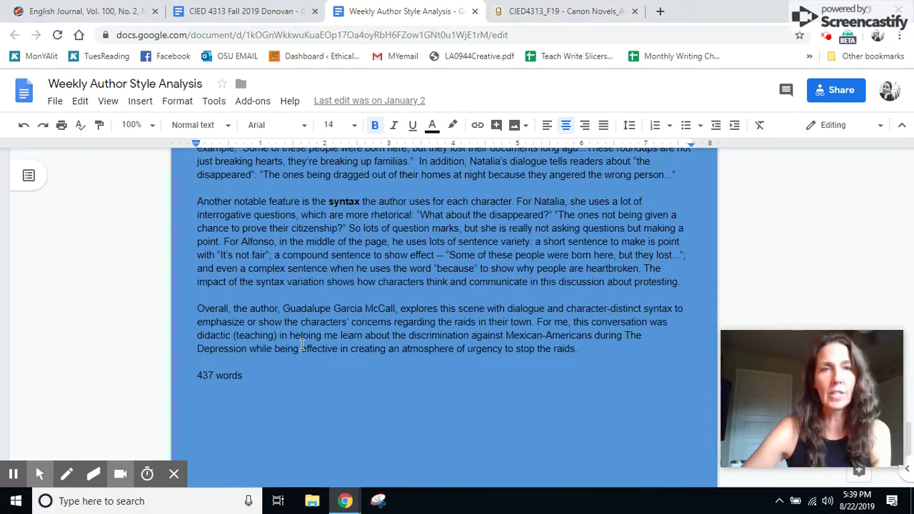
pyautogui.scroll(12, 301, 345)
pyautogui.scroll(15, 302, 345)
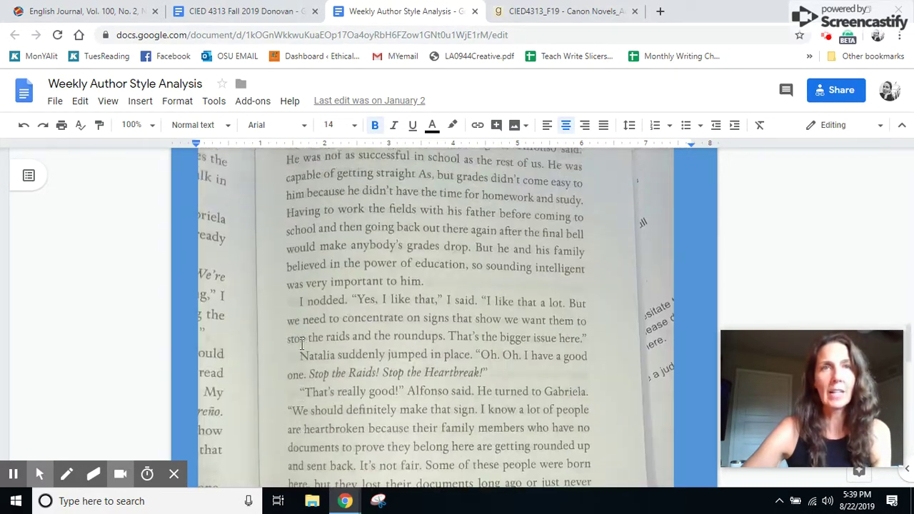
# Close the Weekly Author Style Analysis document, then open and read the student example linked beside Craft Analysis in the syllabus.
pyautogui.click(476, 12)
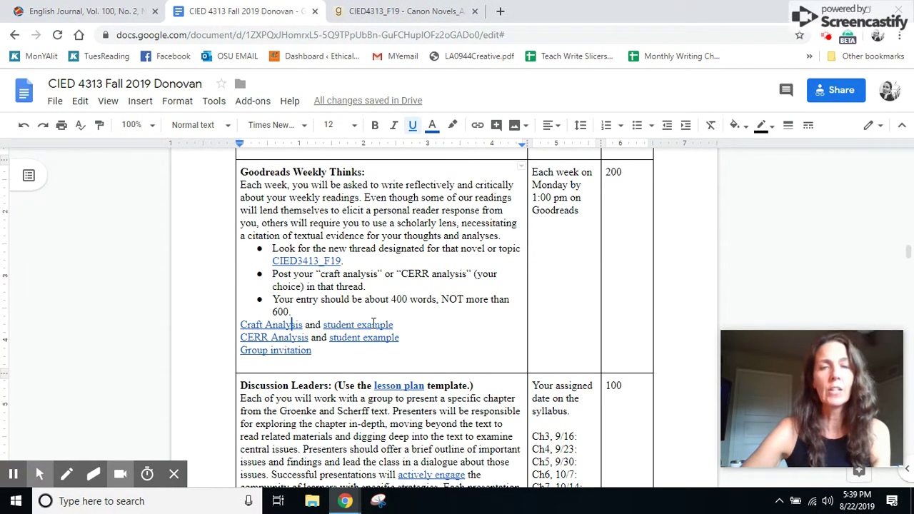
pyautogui.click(387, 326)
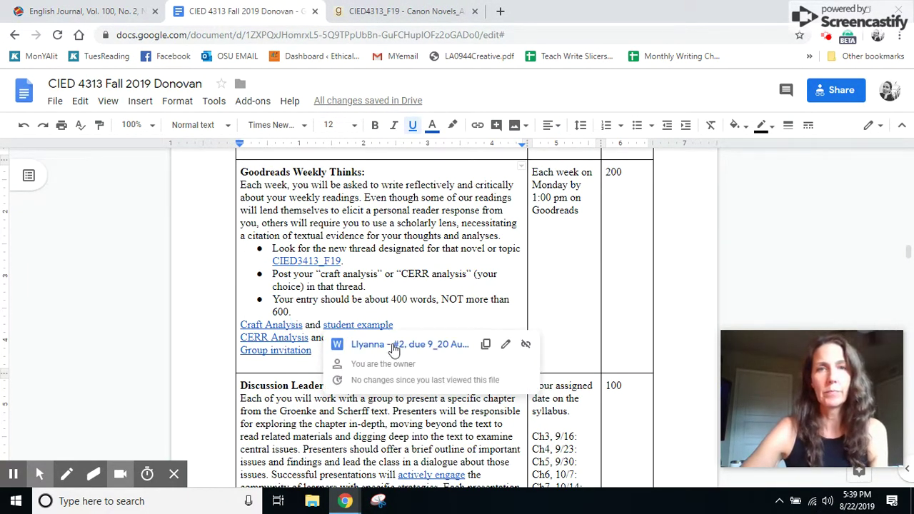
pyautogui.click(395, 349)
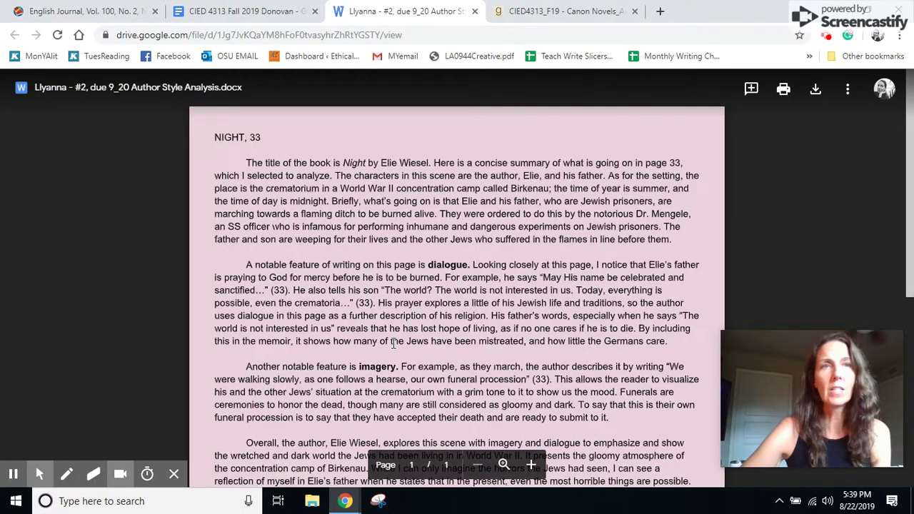
pyautogui.scroll(-3, 393, 343)
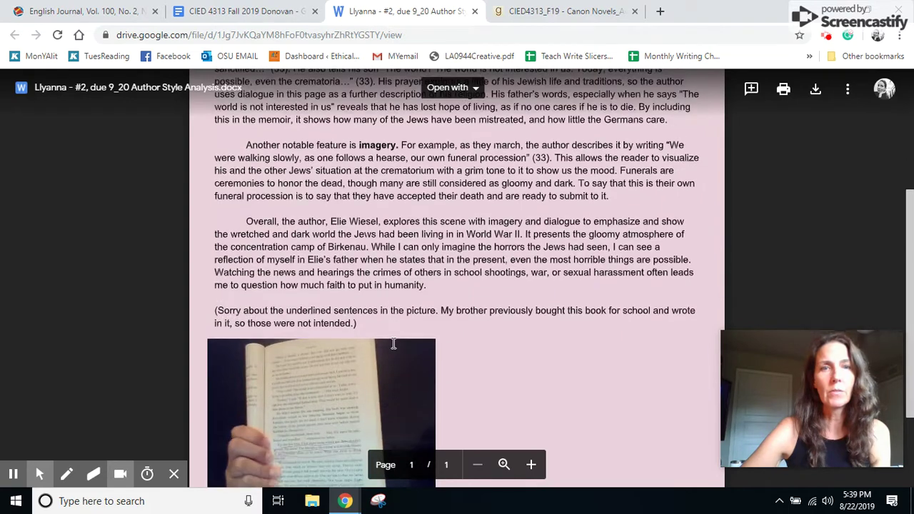
# Open the student's author style analysis for editing in Google Docs and copy its four body paragraphs, from the title sentence through the overall paragraph.
pyautogui.scroll(3, 394, 343)
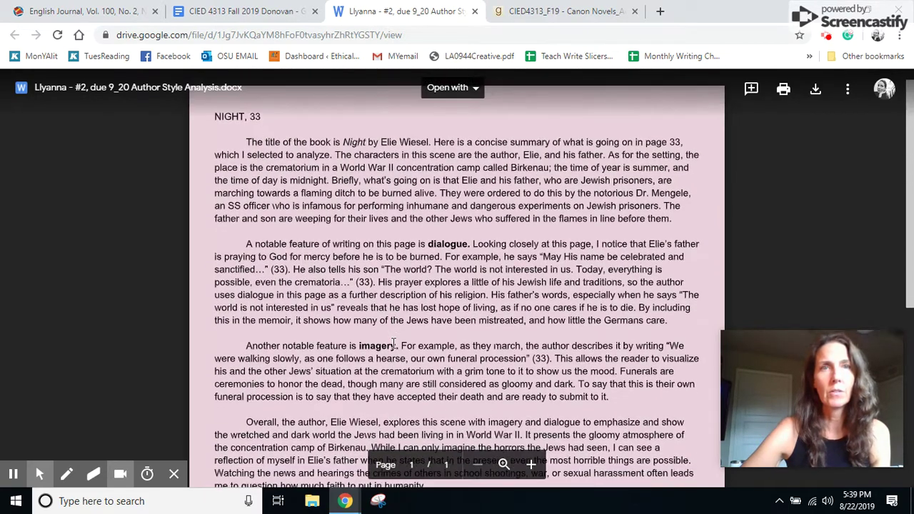
pyautogui.click(449, 87)
pyautogui.click(463, 158)
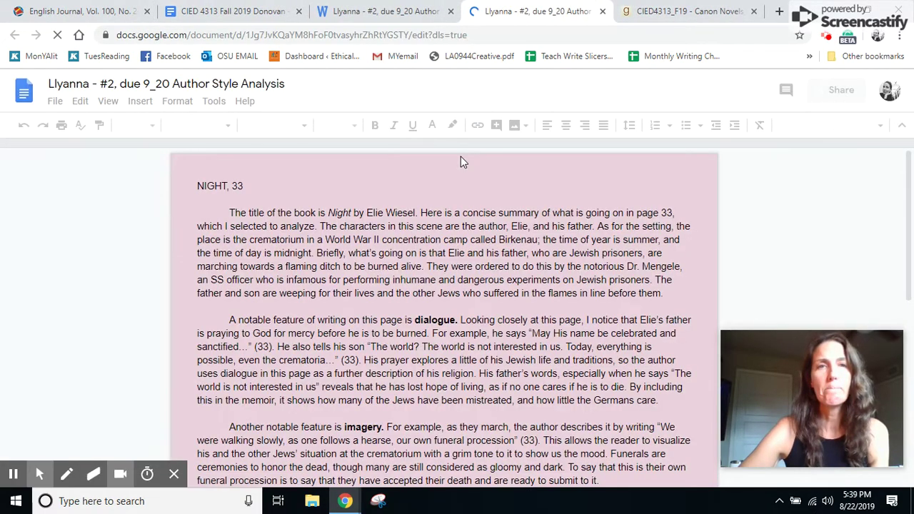
pyautogui.moveTo(230, 212); pyautogui.dragTo(420, 431)
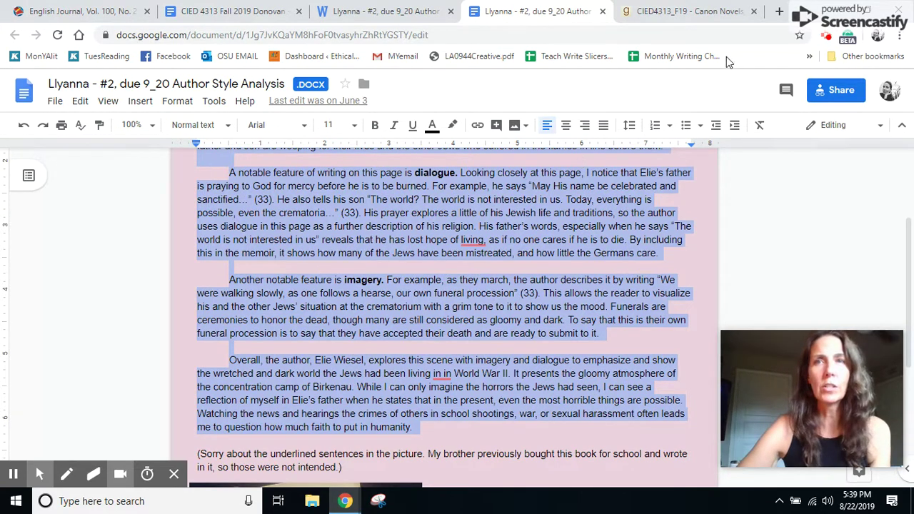
# Switch to the Goodreads Canon Novels discussion, paste the copied analysis as a new comment and return to the beginning of the pasted text.
pyautogui.click(692, 12)
pyautogui.scroll(-2, 319, 273)
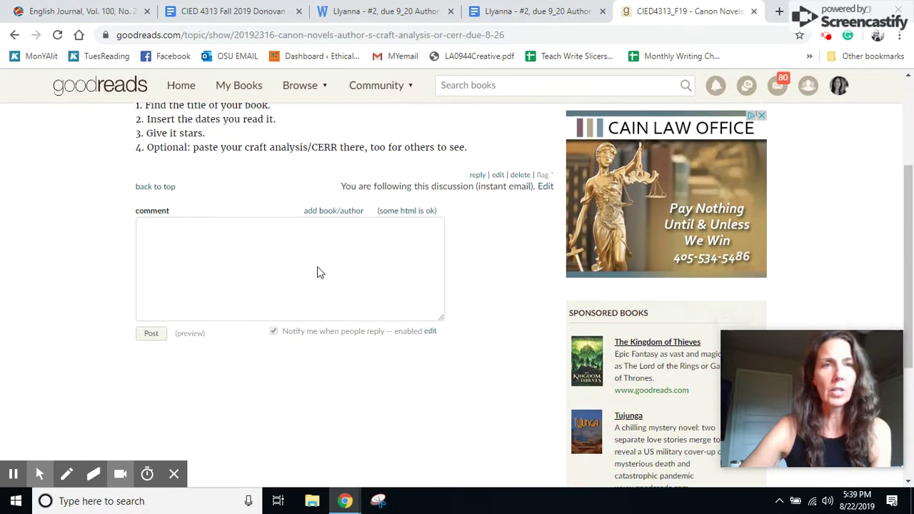
pyautogui.click(195, 242)
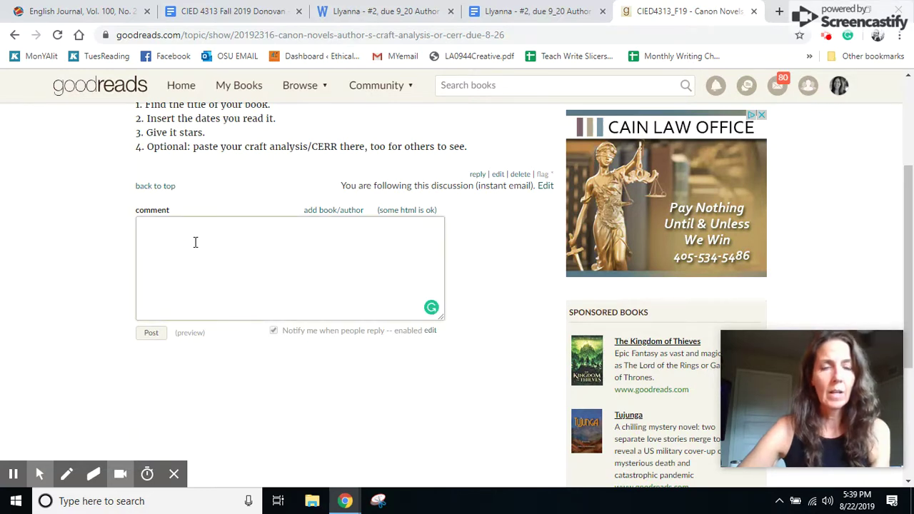
pyautogui.hotkey('ctrl', 'v')
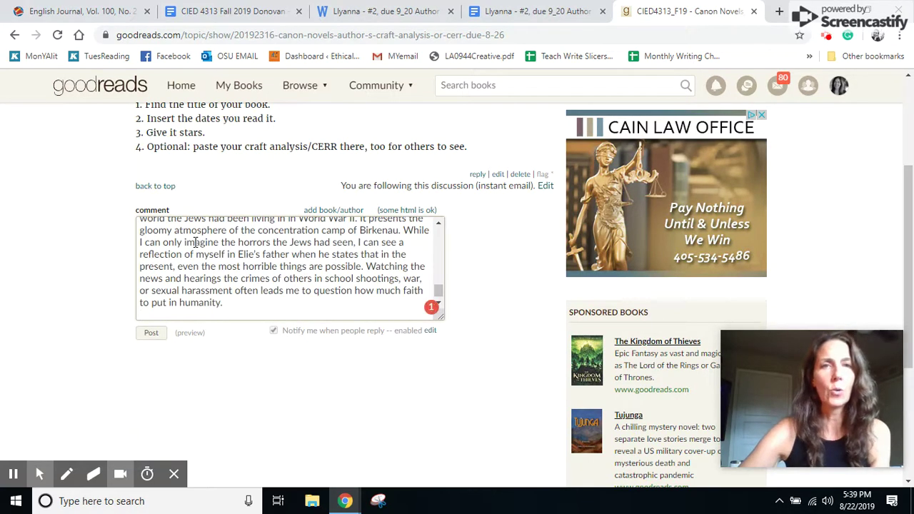
pyautogui.scroll(5, 195, 242)
pyautogui.scroll(6, 195, 243)
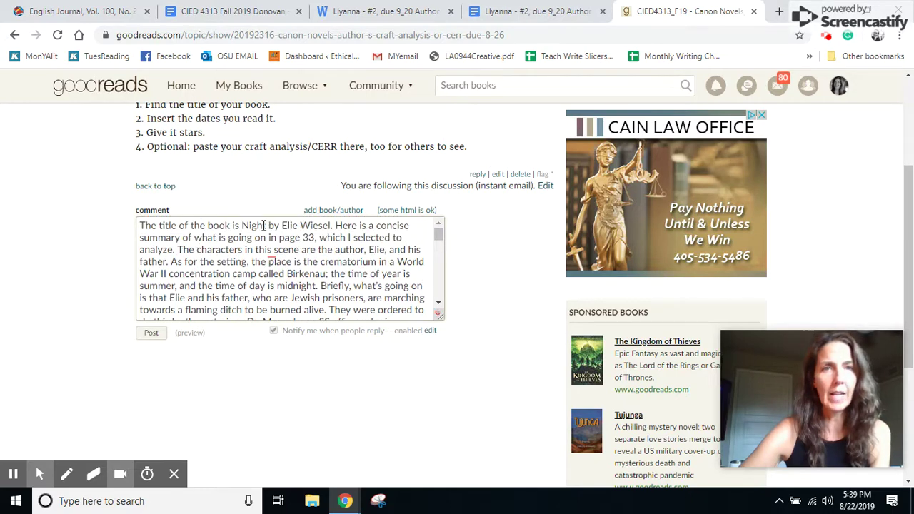
# Search for the book "Night" and add Elie Wiesel's Night to the comment as a link reference.
pyautogui.click(350, 212)
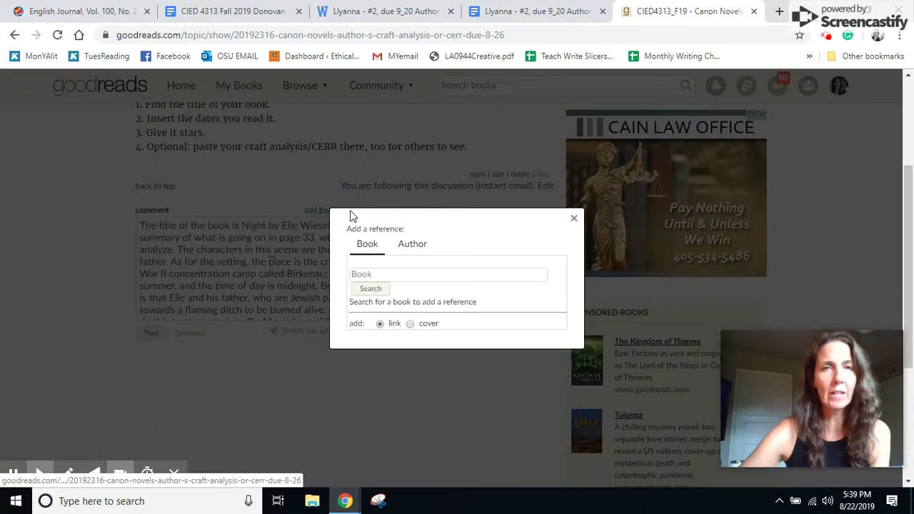
pyautogui.click(383, 274)
pyautogui.write('Night')
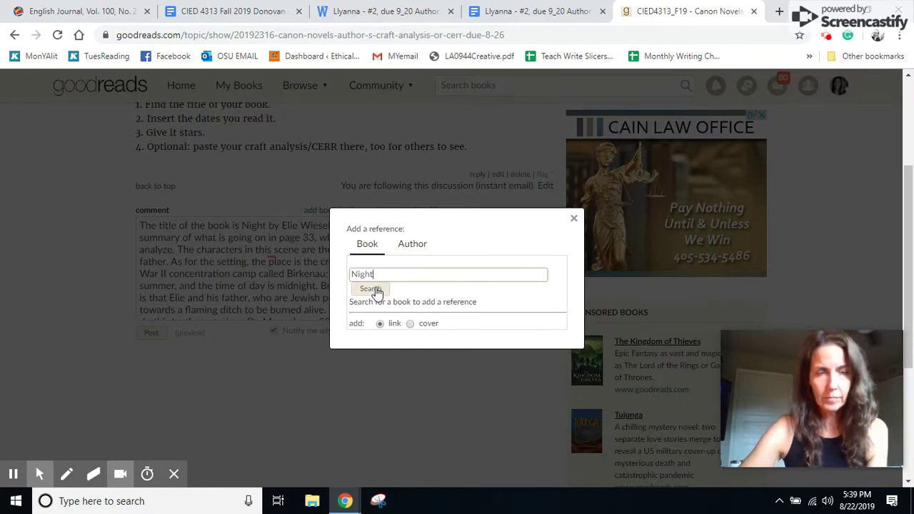
pyautogui.click(373, 289)
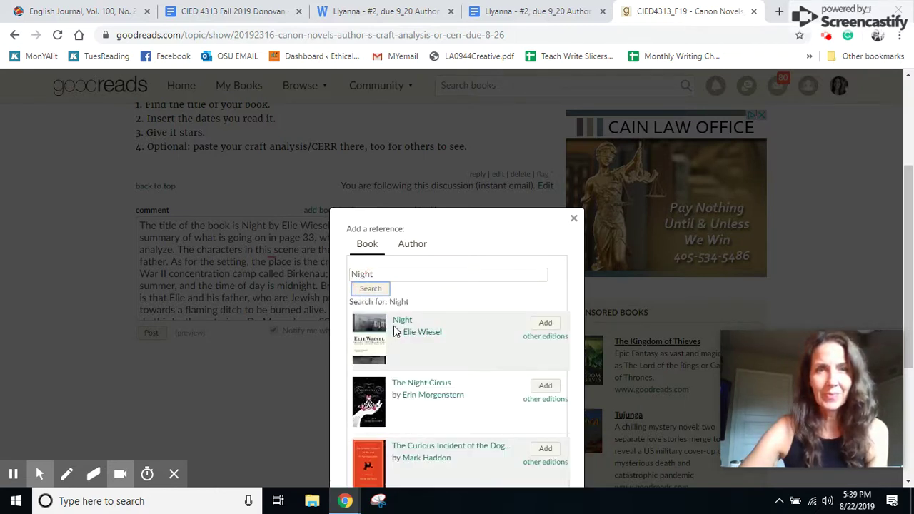
pyautogui.click(544, 325)
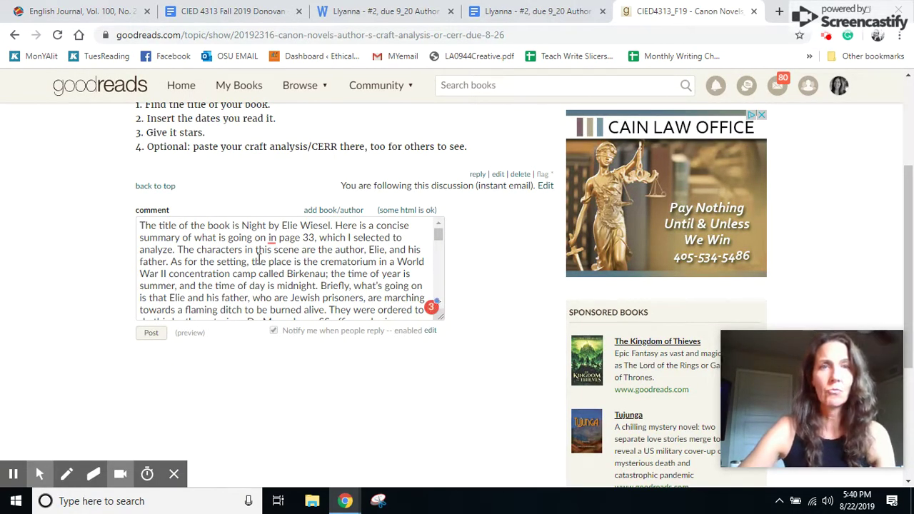
# Look over the drafted comment, post it to the discussion, and review the published analysis down to its Night book link.
pyautogui.scroll(-3, 258, 260)
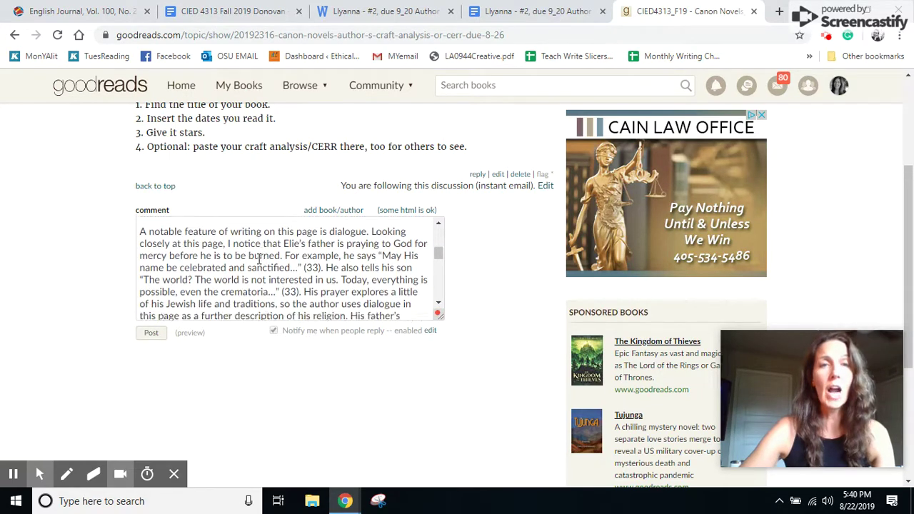
pyautogui.scroll(-5, 259, 260)
pyautogui.scroll(4, 259, 260)
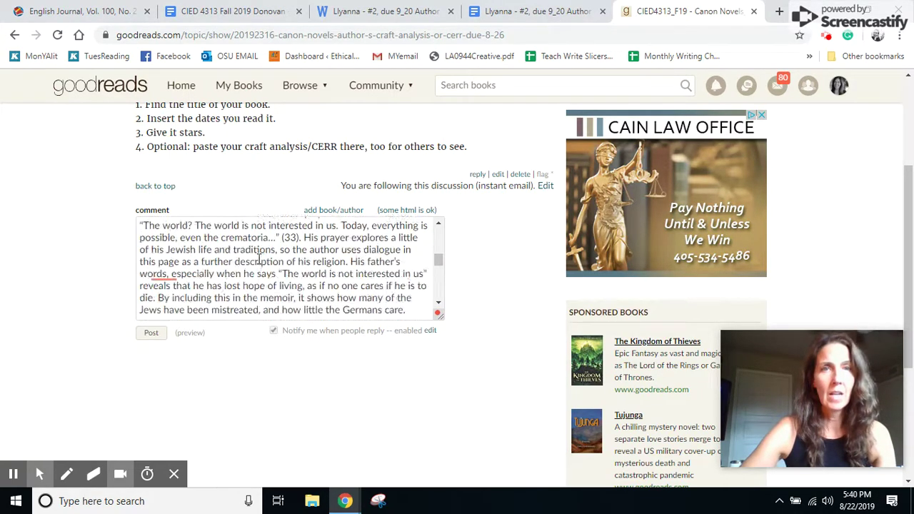
pyautogui.scroll(3, 258, 260)
pyautogui.click(152, 334)
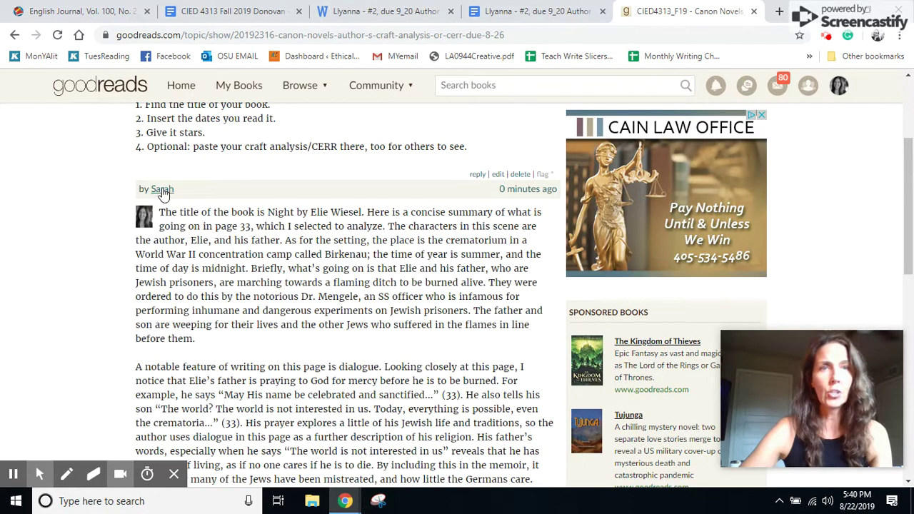
pyautogui.scroll(-3, 248, 258)
pyautogui.scroll(-3, 248, 258)
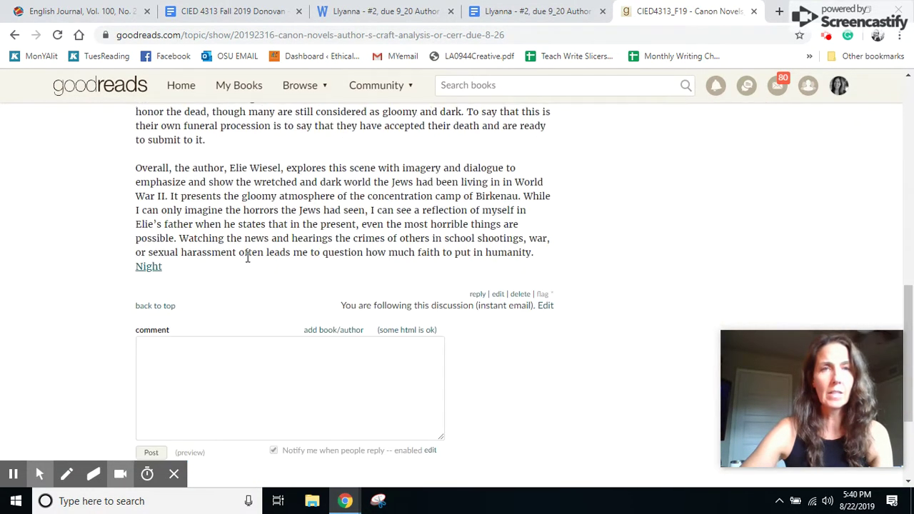
pyautogui.scroll(5, 387, 281)
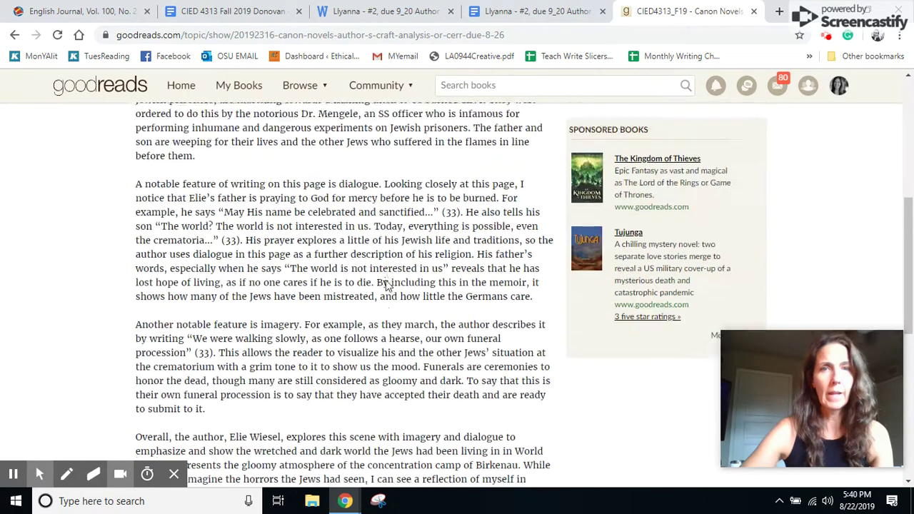
pyautogui.scroll(1, 387, 280)
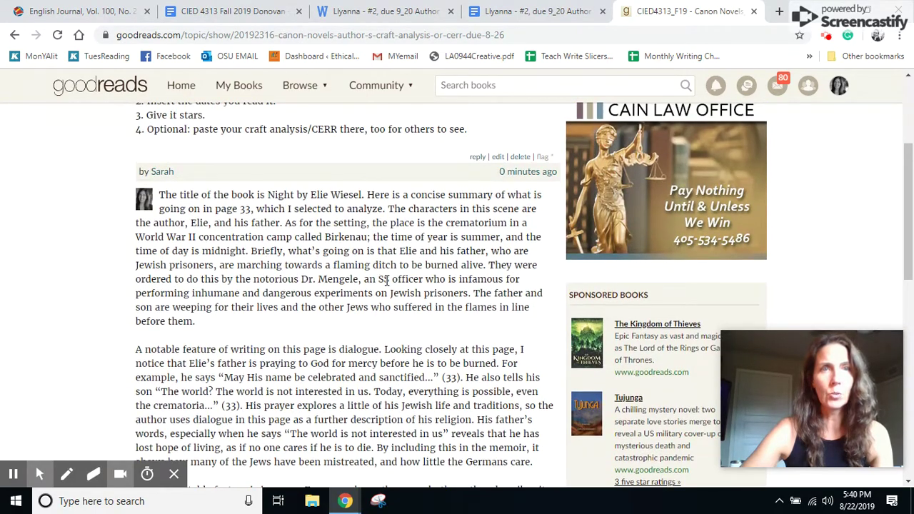
pyautogui.scroll(-5, 386, 281)
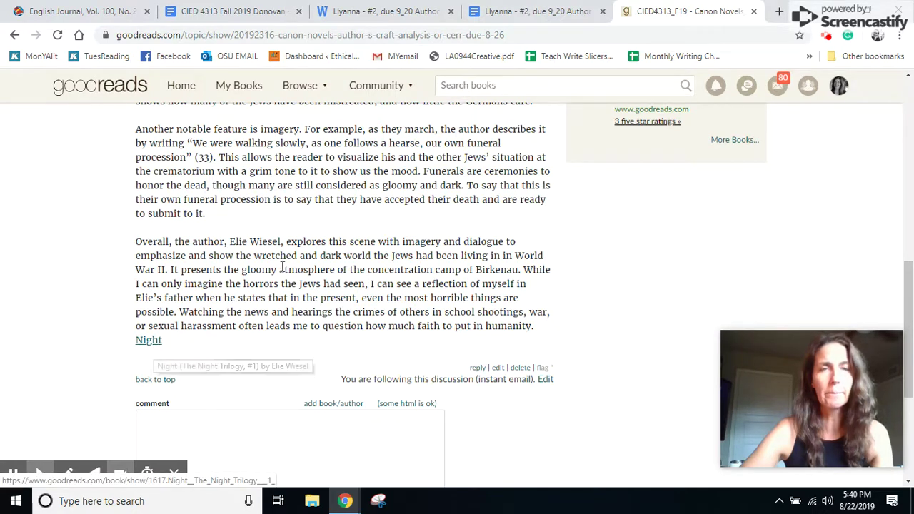
# Close the Drive preview of the student example, return to the syllabus and highlight the Goodreads Weekly Thinks entry-length requirement.
pyautogui.click(451, 11)
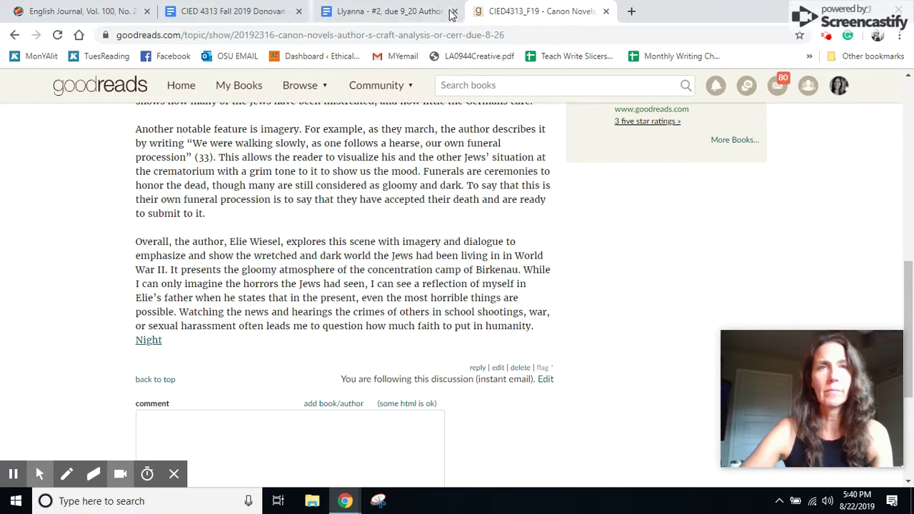
pyautogui.click(257, 13)
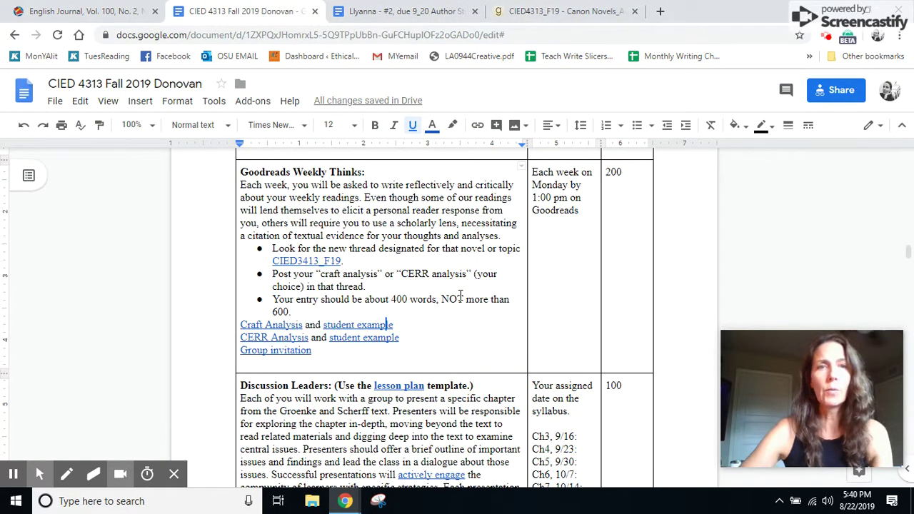
pyautogui.scroll(-1, 461, 296)
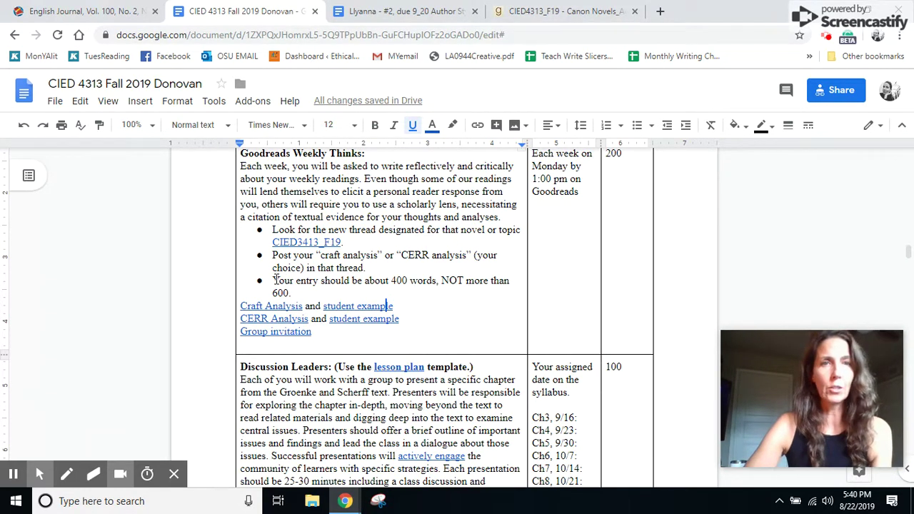
pyautogui.moveTo(274, 281); pyautogui.dragTo(295, 292)
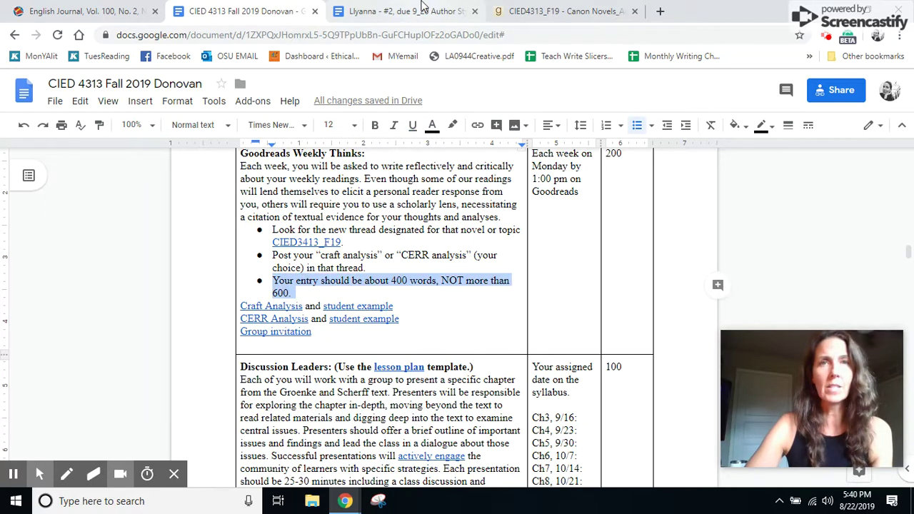
# Return to the student example document and check the word count of the selected analysis paragraphs.
pyautogui.hotkey('ctrl', 'Tab')
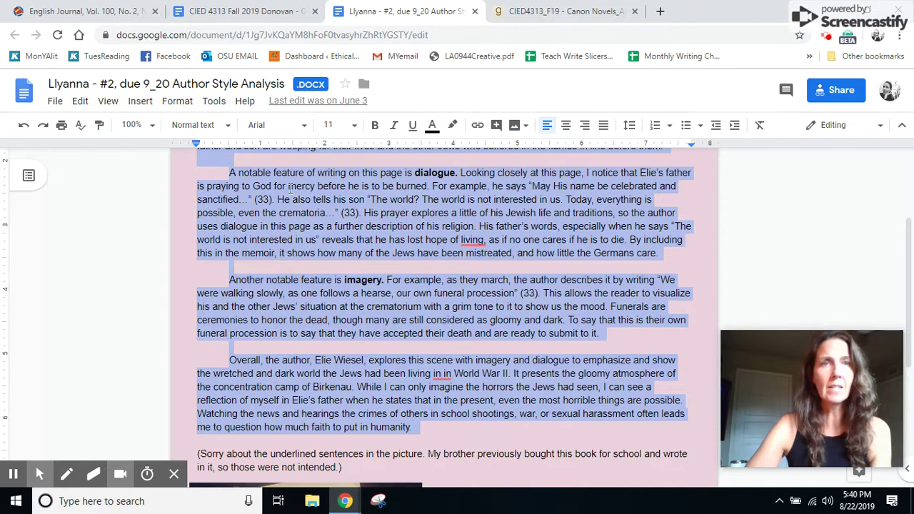
pyautogui.click(180, 101)
pyautogui.moveTo(207, 105)
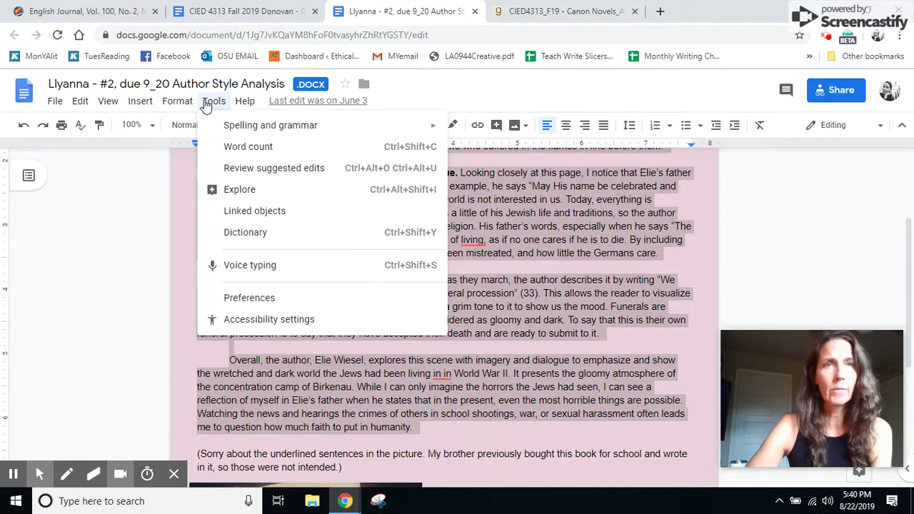
pyautogui.click(230, 147)
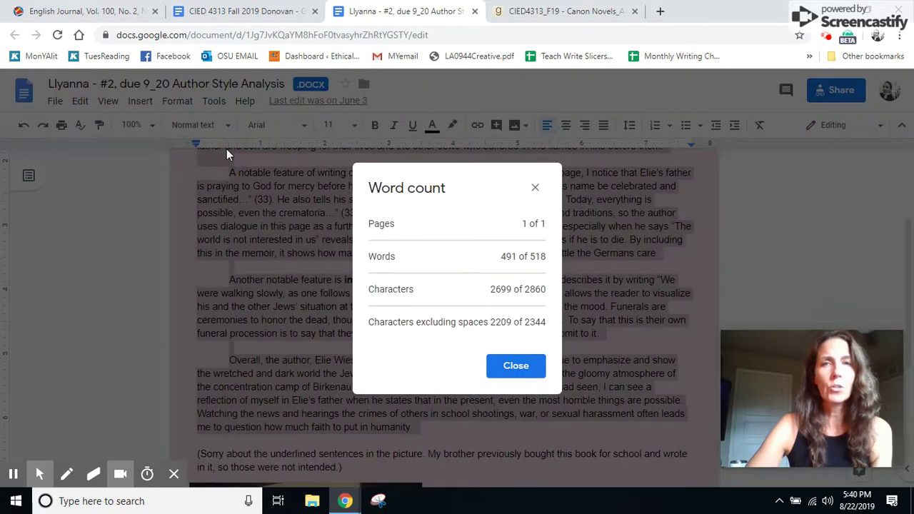
pyautogui.click(536, 187)
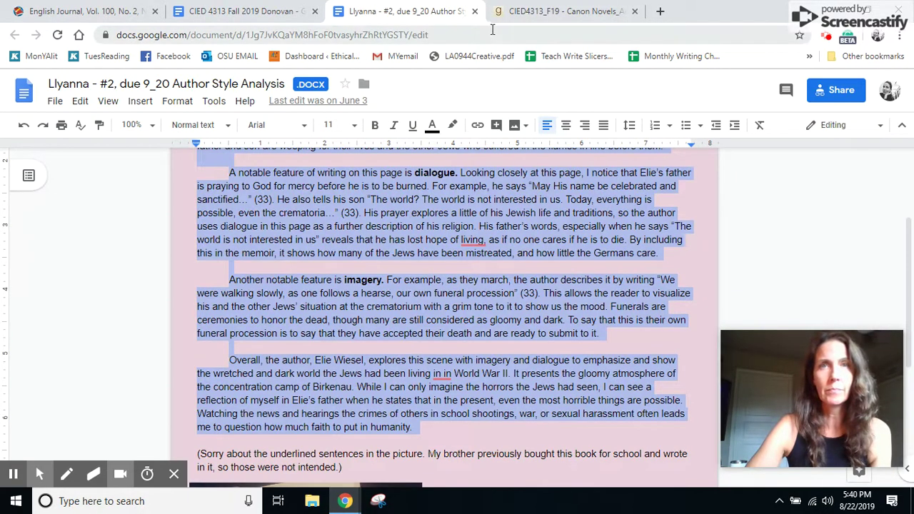
# Close the student example, return to the syllabus and open the Weekly Reading Blogs document linked as CERR Analysis.
pyautogui.click(474, 11)
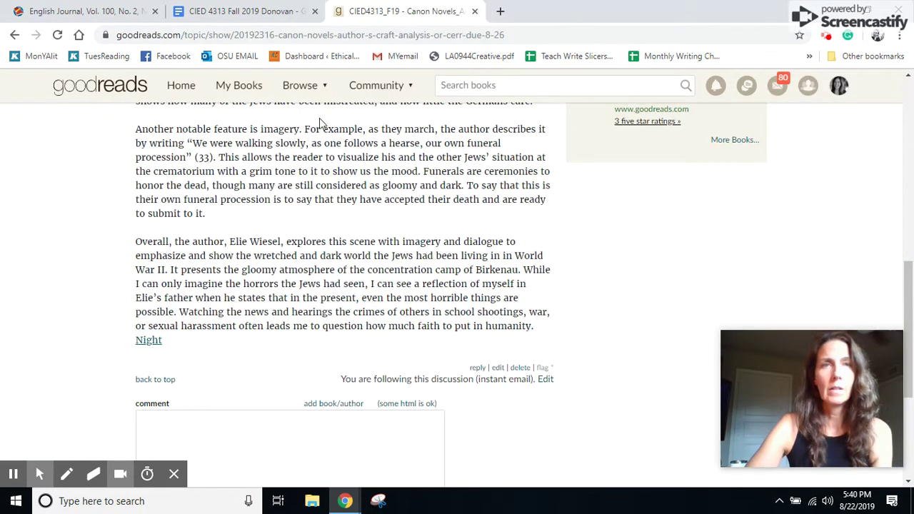
pyautogui.click(254, 11)
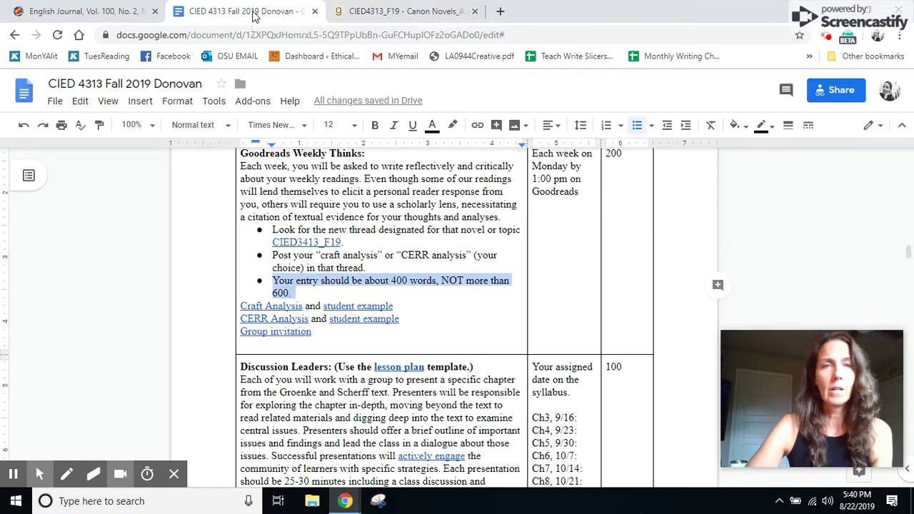
pyautogui.click(279, 321)
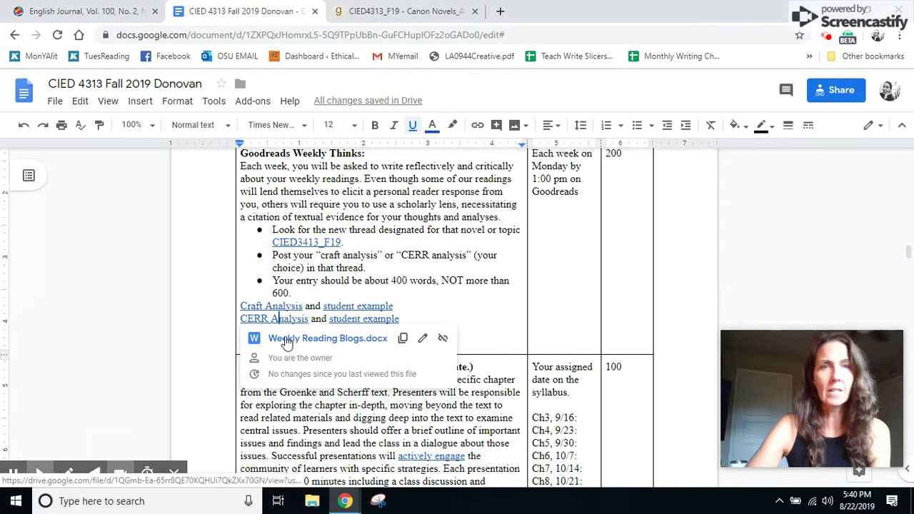
pyautogui.click(285, 339)
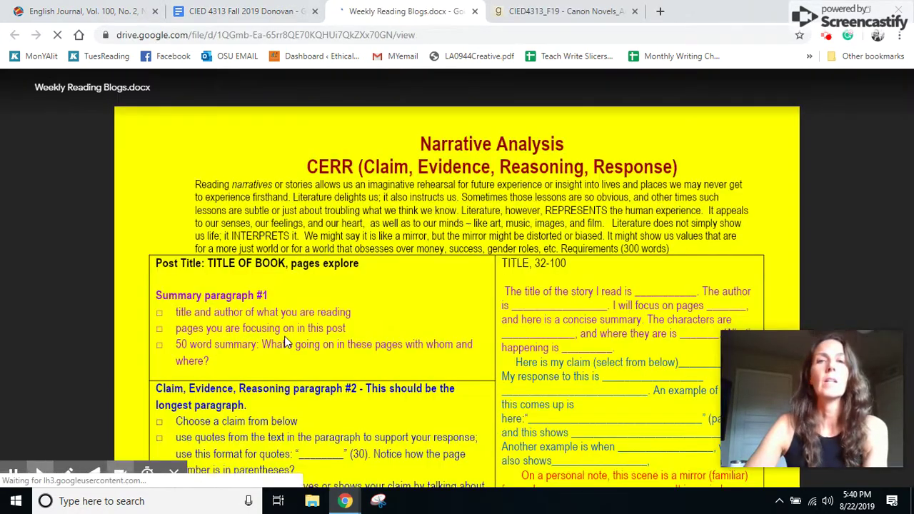
# Read through the narrative and informational CERR analysis templates and their claim lists in the Weekly Reading Blogs document.
pyautogui.scroll(-1, 285, 341)
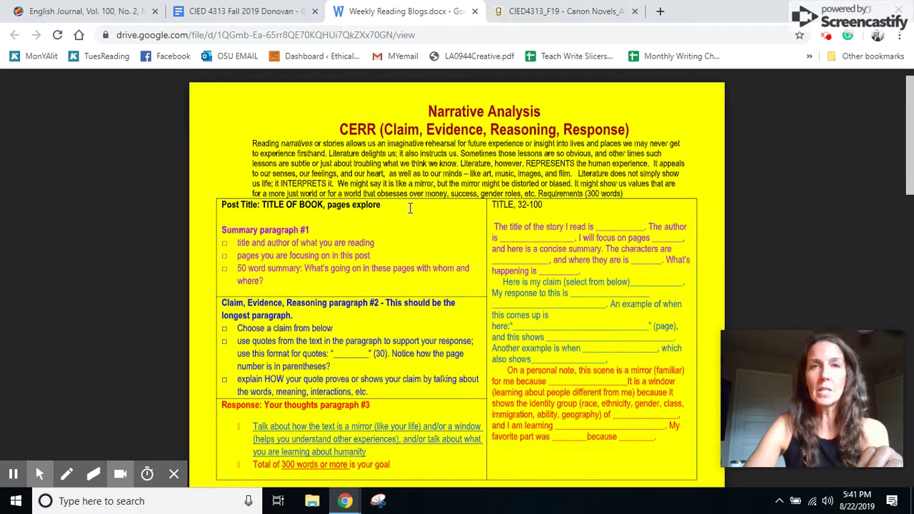
pyautogui.scroll(-4, 377, 244)
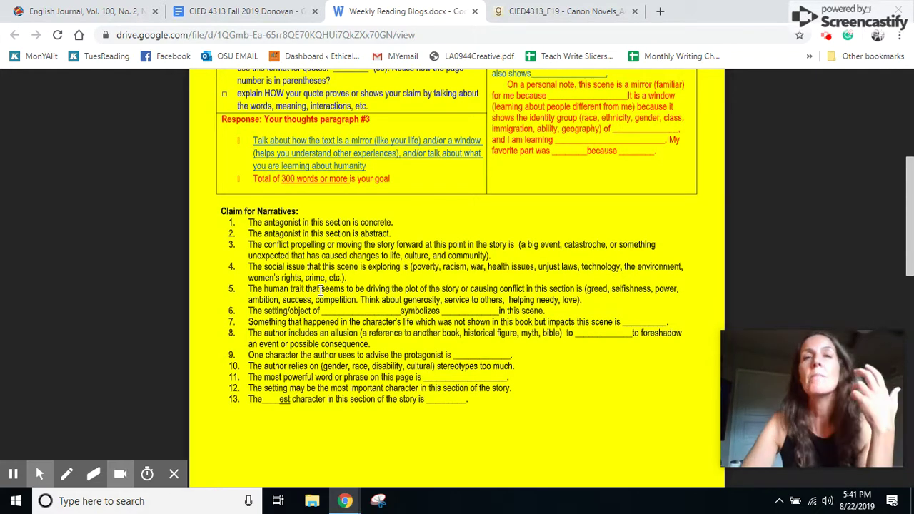
pyautogui.scroll(-1, 320, 289)
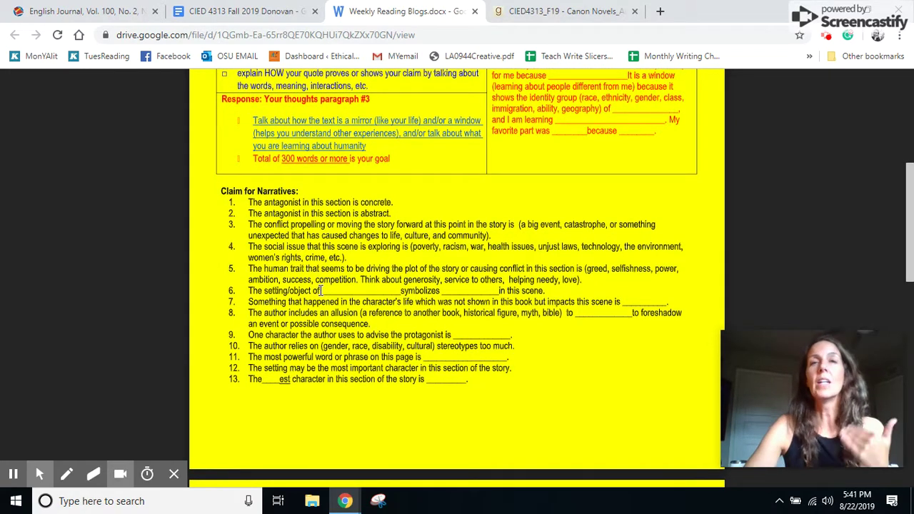
pyautogui.scroll(5, 321, 291)
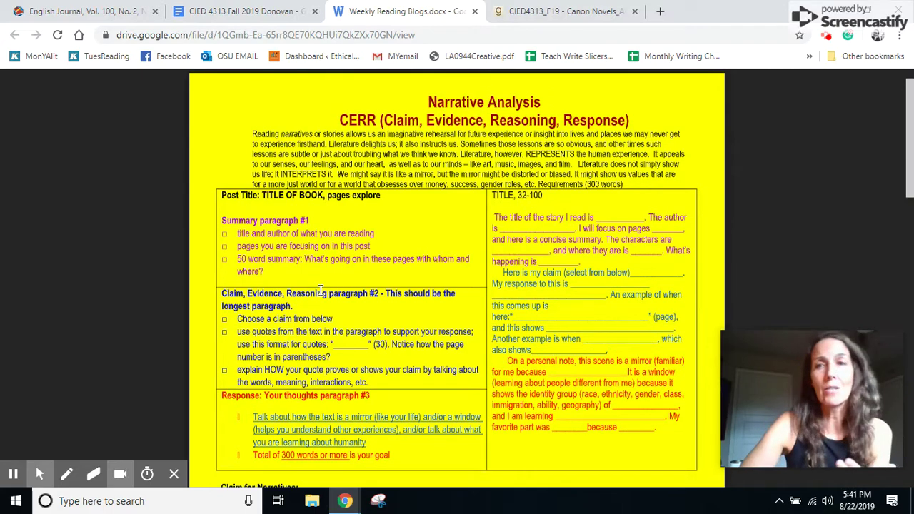
pyautogui.scroll(-8, 321, 290)
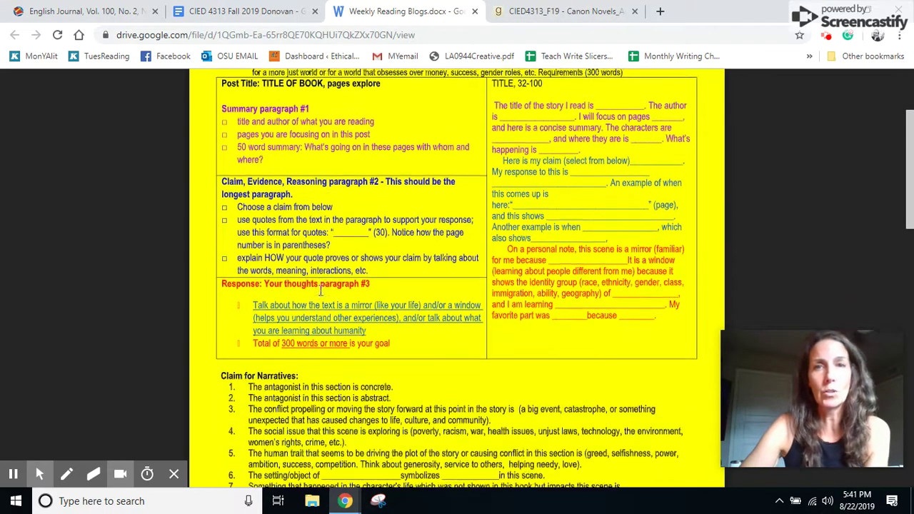
pyautogui.scroll(-4, 320, 290)
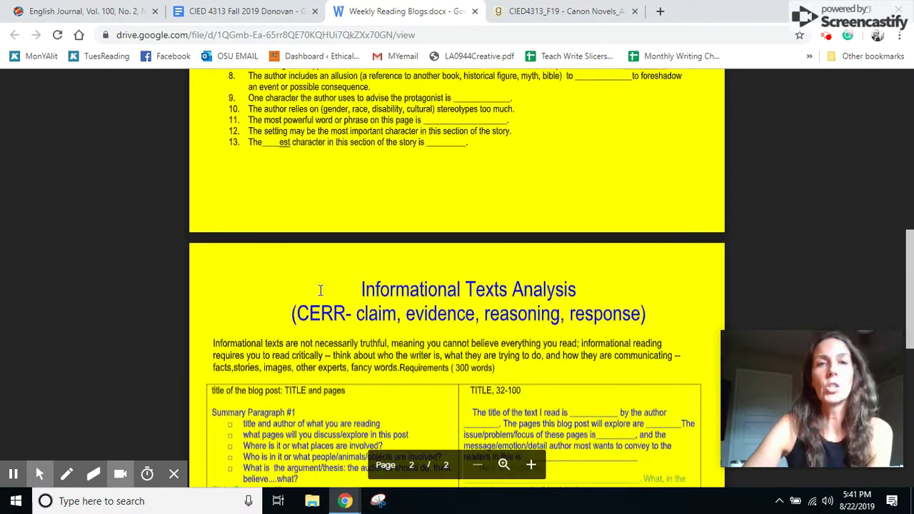
pyautogui.scroll(-3, 321, 290)
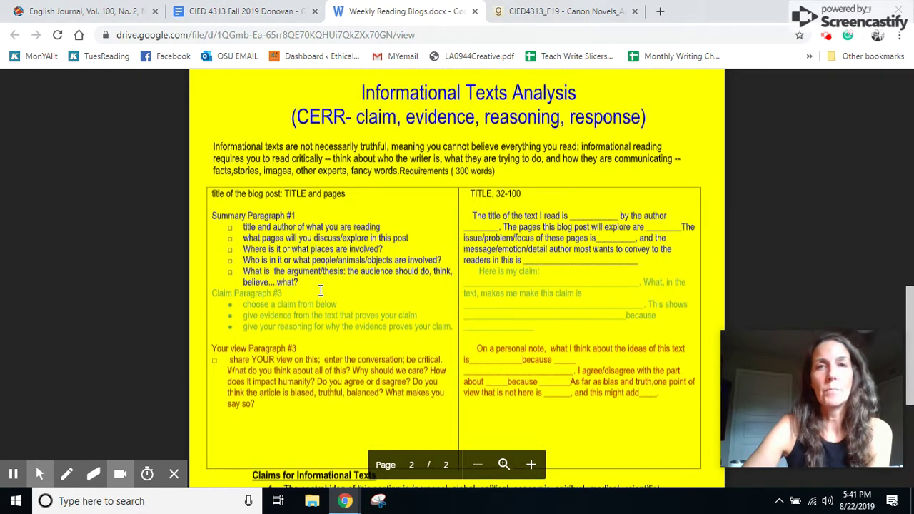
pyautogui.scroll(-7, 321, 290)
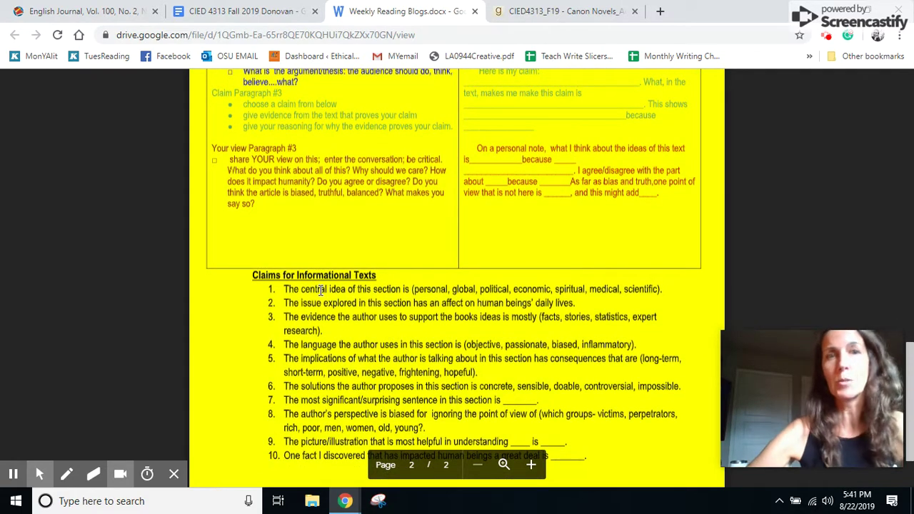
pyautogui.scroll(-3, 320, 290)
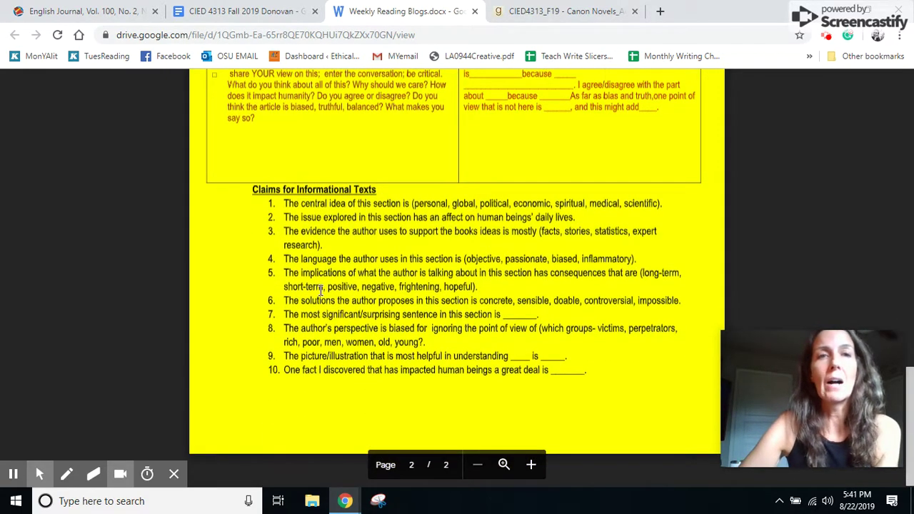
pyautogui.scroll(12, 321, 290)
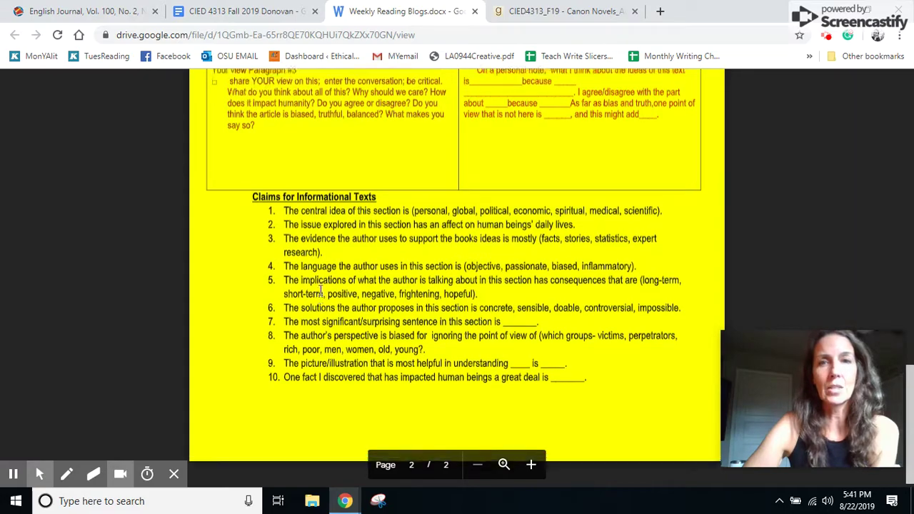
pyautogui.scroll(20, 321, 290)
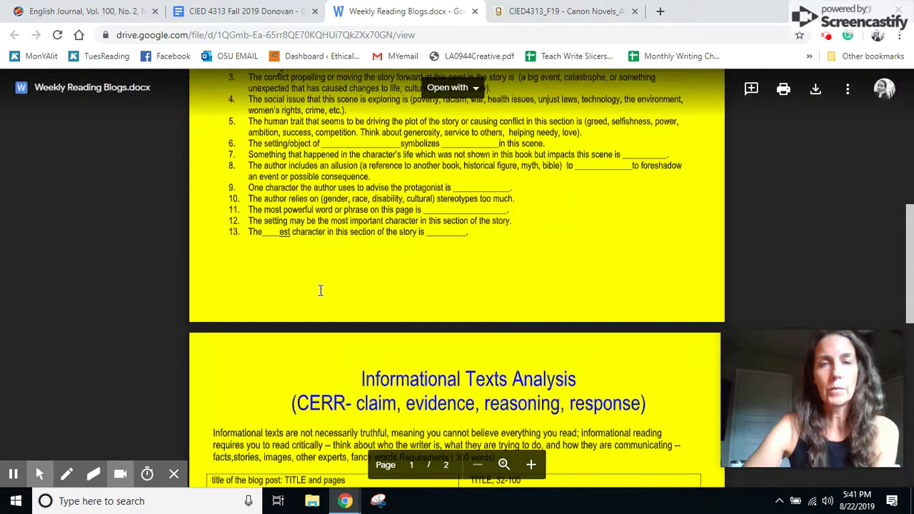
# Close the Weekly Reading Blogs document and open the CERR Analysis student example linked in the syllabus.
pyautogui.click(476, 11)
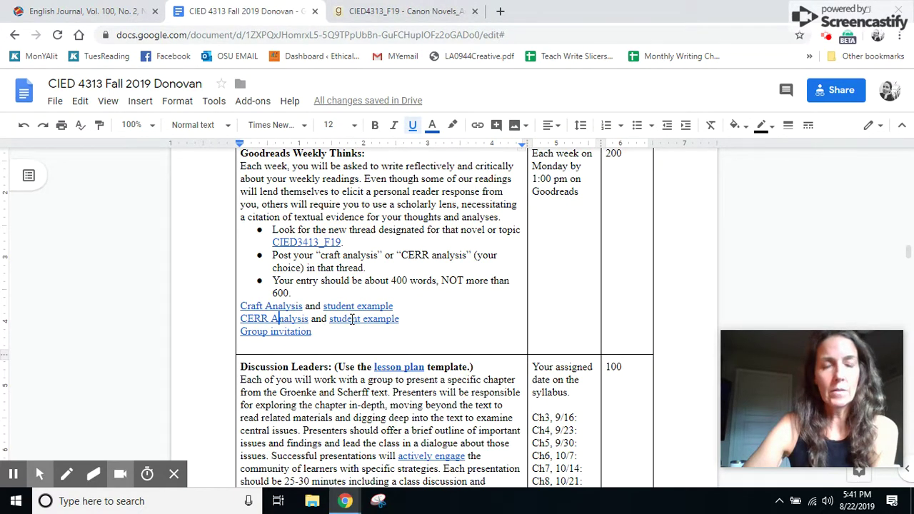
pyautogui.click(352, 319)
pyautogui.click(364, 339)
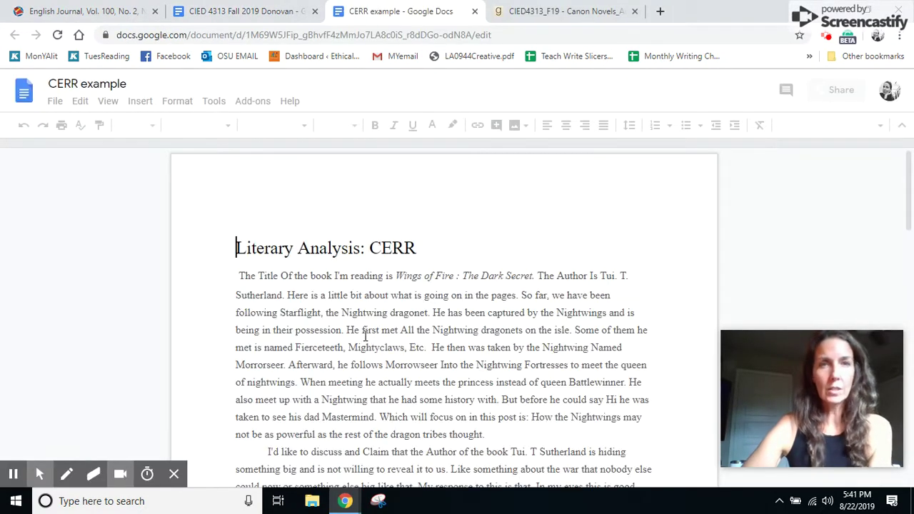
pyautogui.scroll(-2, 363, 335)
pyautogui.scroll(1, 286, 286)
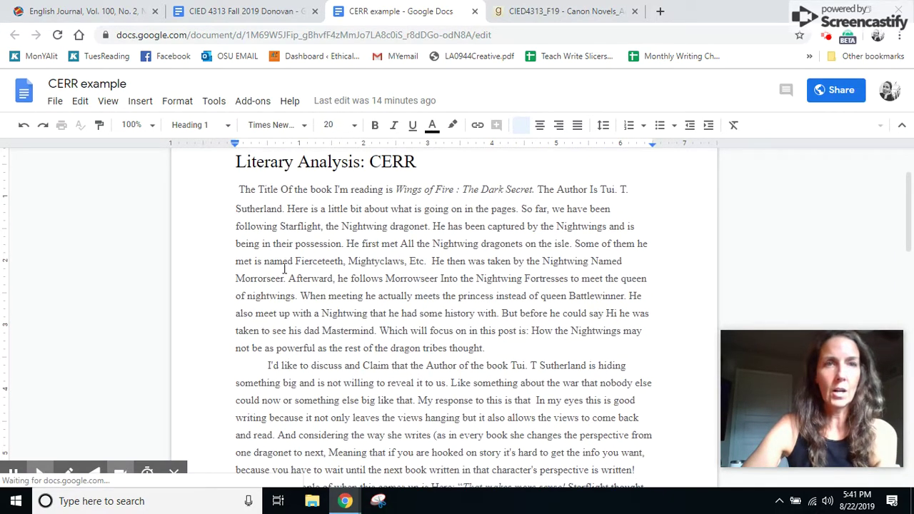
# Select all the analysis paragraphs below the Literary Analysis: CERR heading and check their word count.
pyautogui.moveTo(241, 189); pyautogui.dragTo(488, 424)
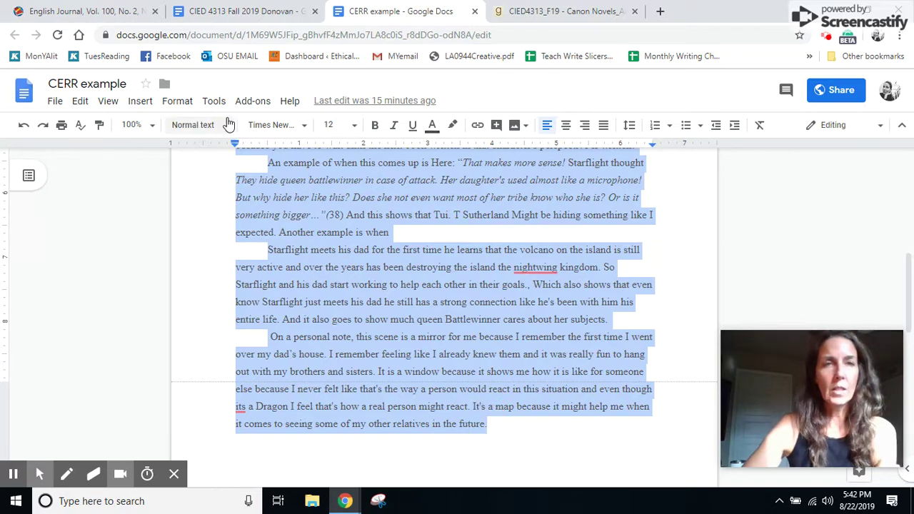
pyautogui.click(215, 101)
pyautogui.click(228, 147)
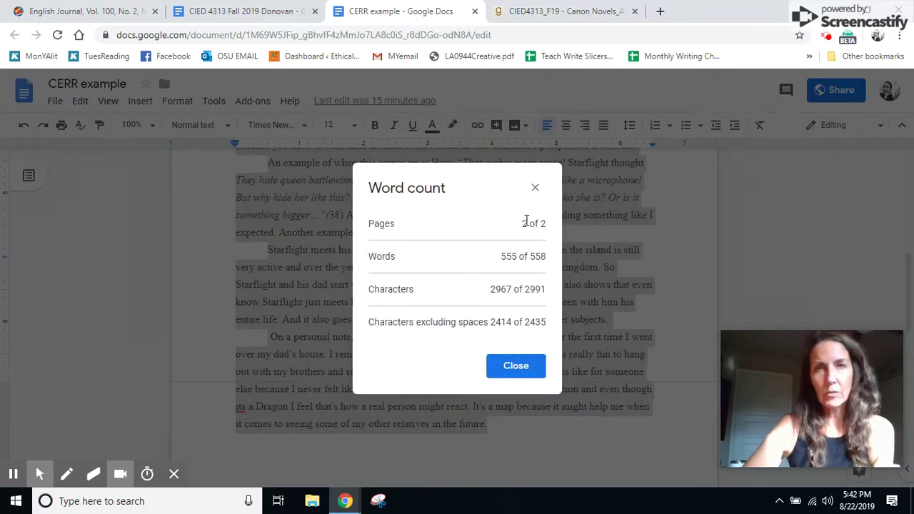
pyautogui.click(535, 188)
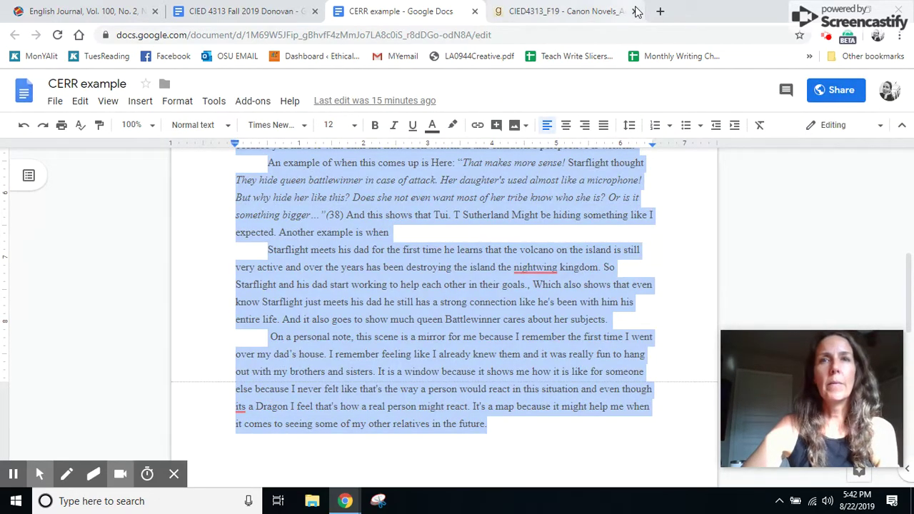
# Switch to Goodreads, go to the CIED4313_F19 group page and open its Canon Novels_Author's Craft Analysis or CERR discussion.
pyautogui.click(606, 11)
pyautogui.scroll(-2, 335, 243)
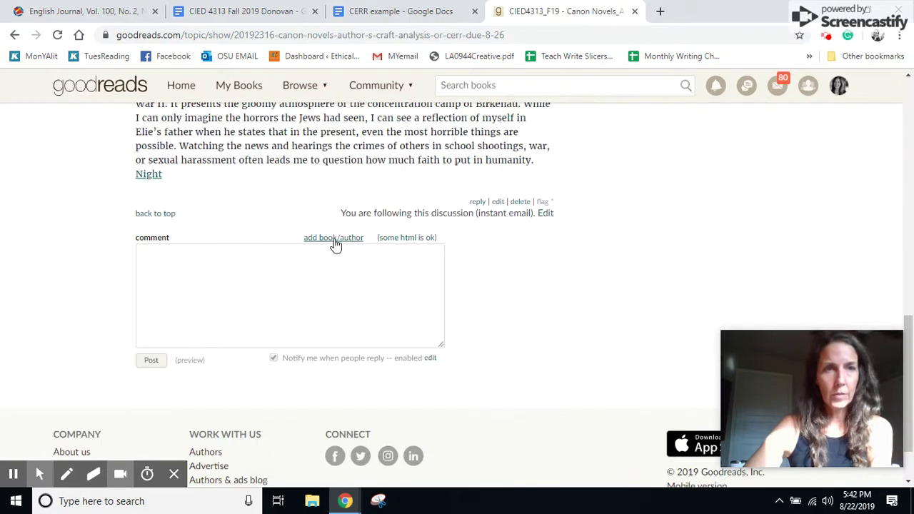
pyautogui.scroll(6, 185, 279)
pyautogui.scroll(4, 186, 280)
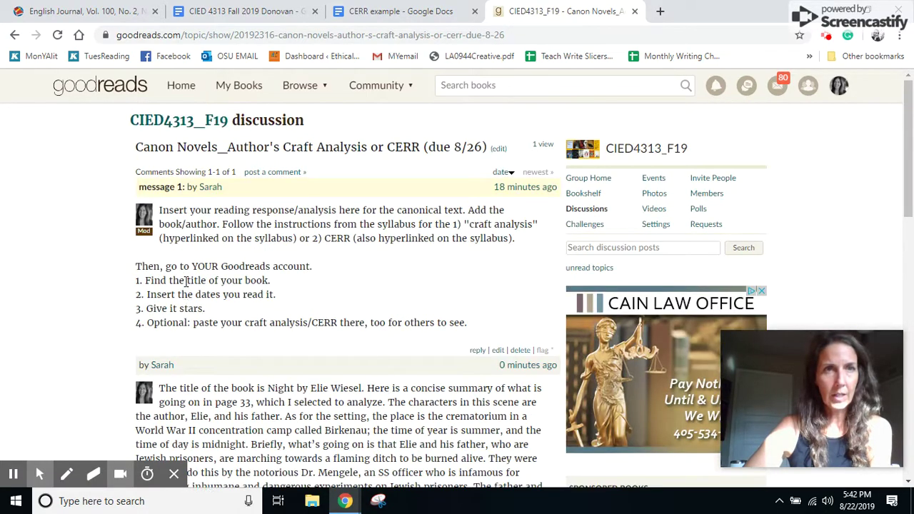
pyautogui.click(199, 120)
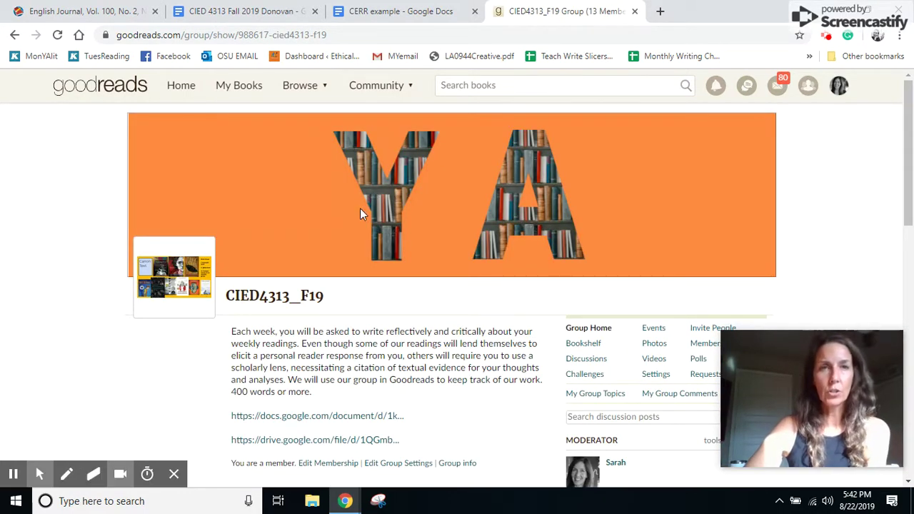
pyautogui.scroll(-2, 360, 208)
pyautogui.scroll(-2, 361, 212)
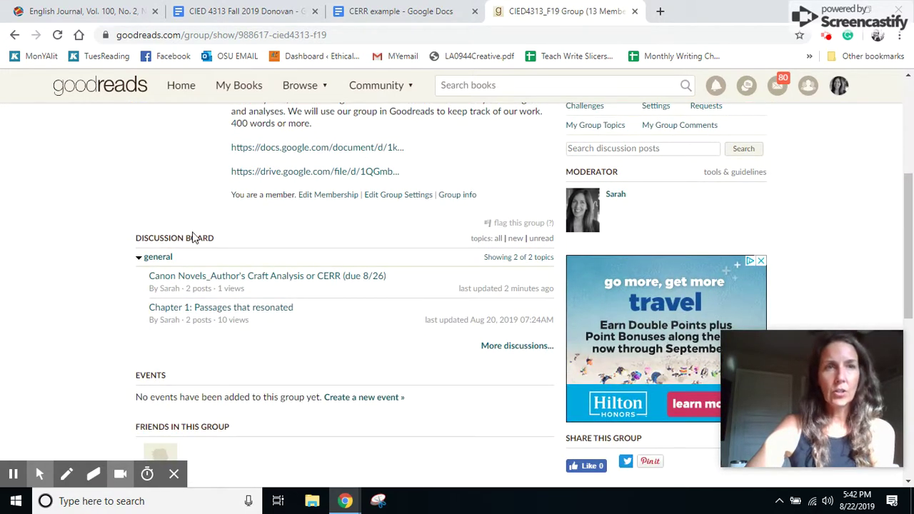
pyautogui.click(191, 282)
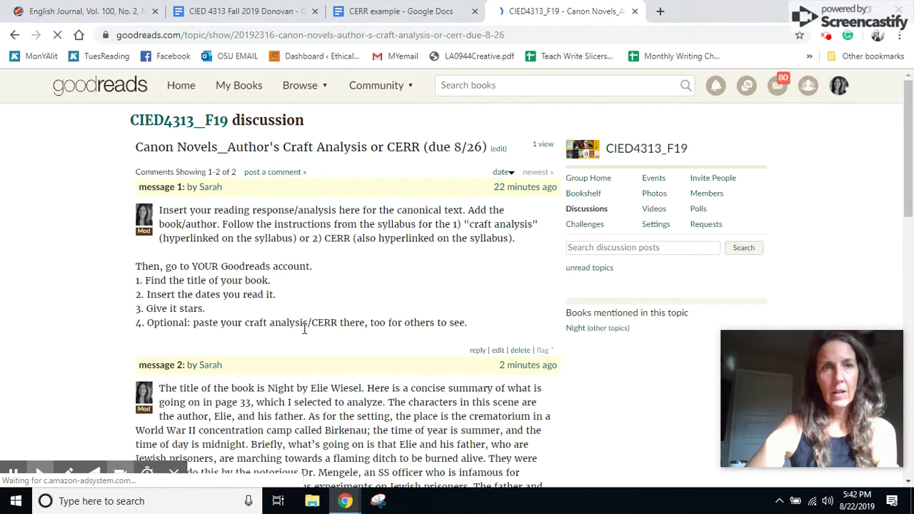
# Paste the copied CERR example analysis into the comment box at the end of the Canon Novels discussion.
pyautogui.scroll(-5, 304, 326)
pyautogui.scroll(-12, 304, 327)
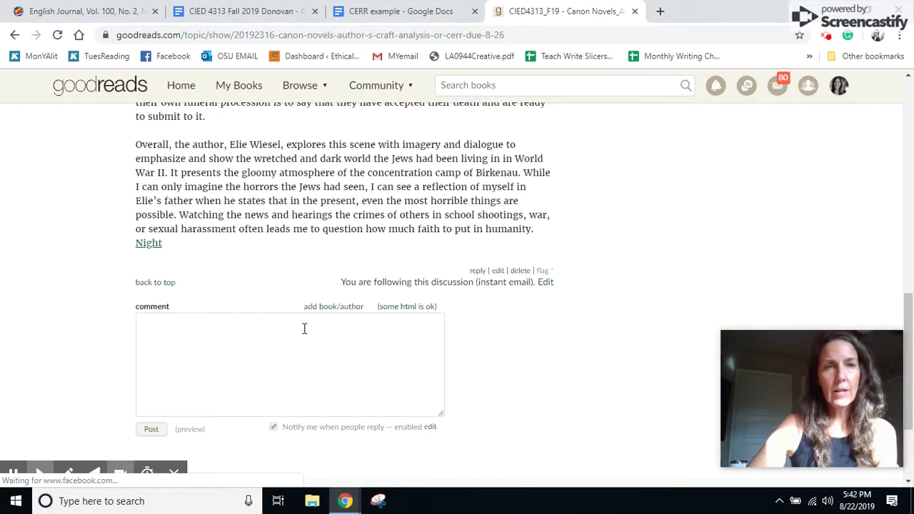
pyautogui.click(205, 282)
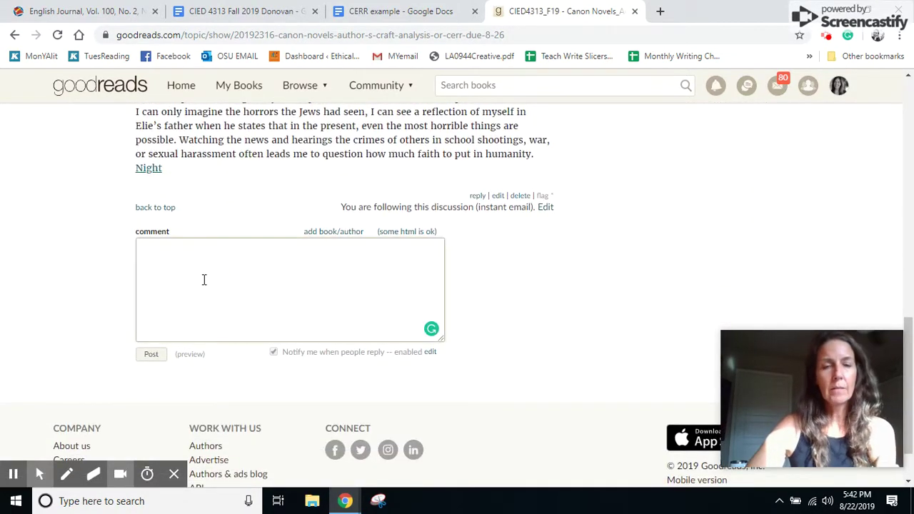
pyautogui.hotkey('ctrl', 'v')
pyautogui.scroll(10, 205, 282)
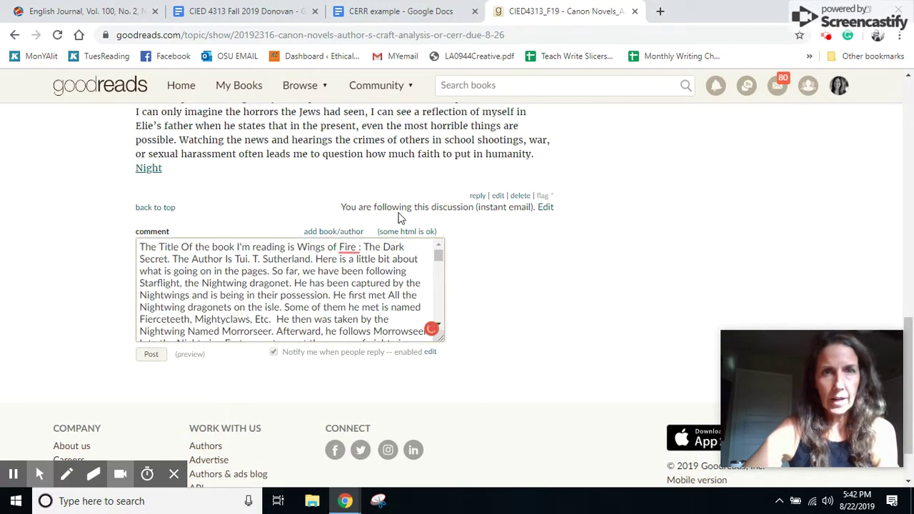
# Search the book references for Wings of Fire and add links to The Dragonet Prophecy and The Dark Secret to the comment.
pyautogui.click(333, 231)
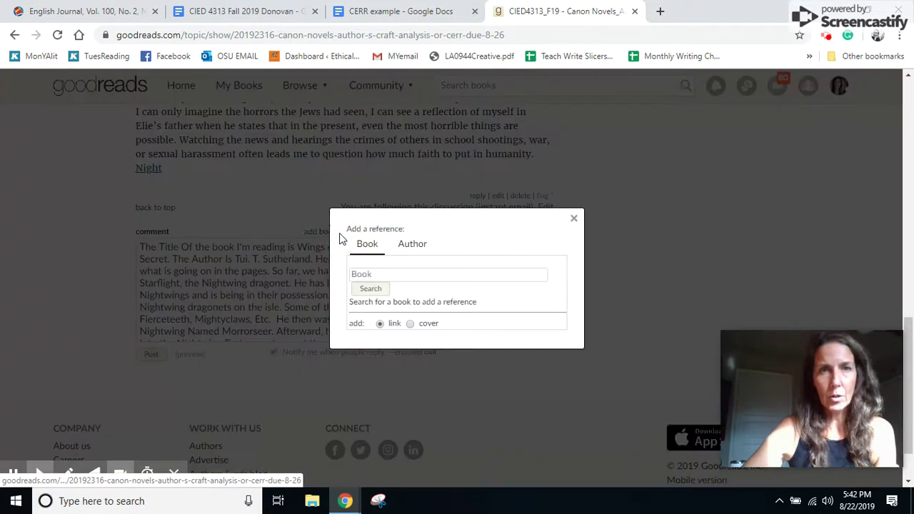
pyautogui.click(363, 274)
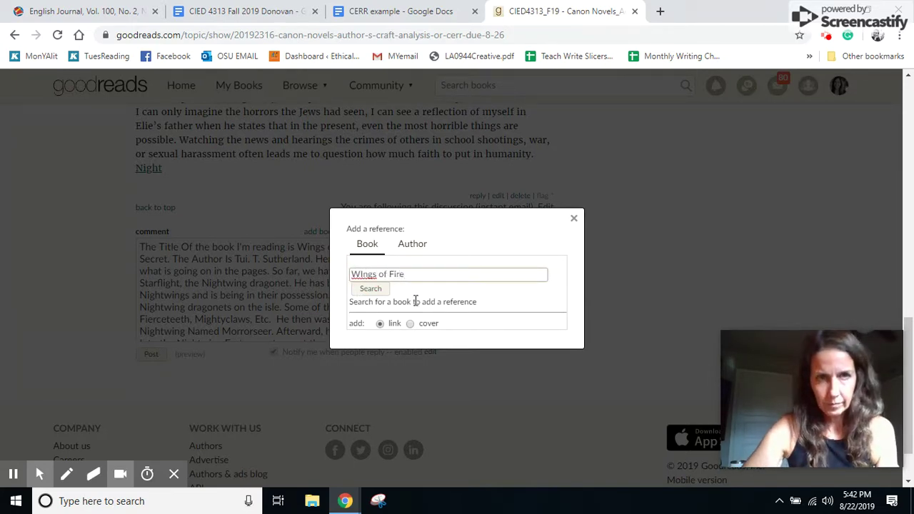
pyautogui.click(371, 289)
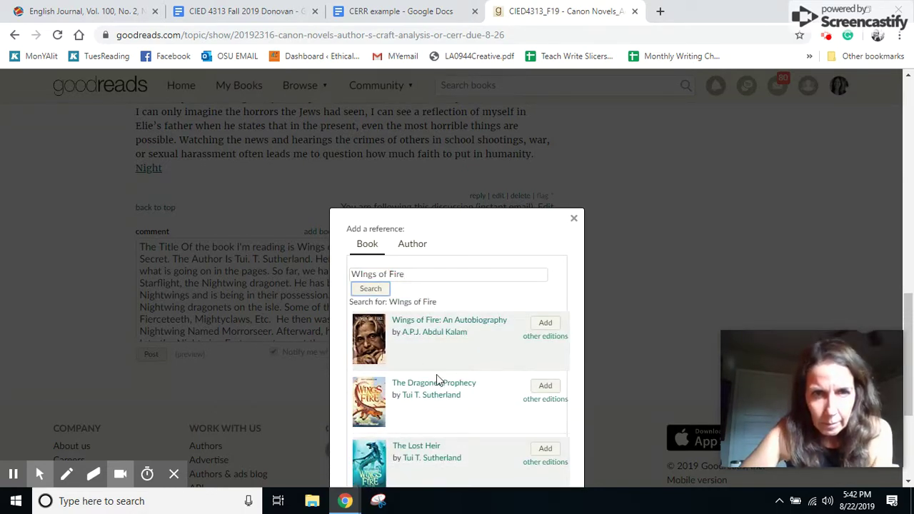
pyautogui.scroll(-1, 438, 381)
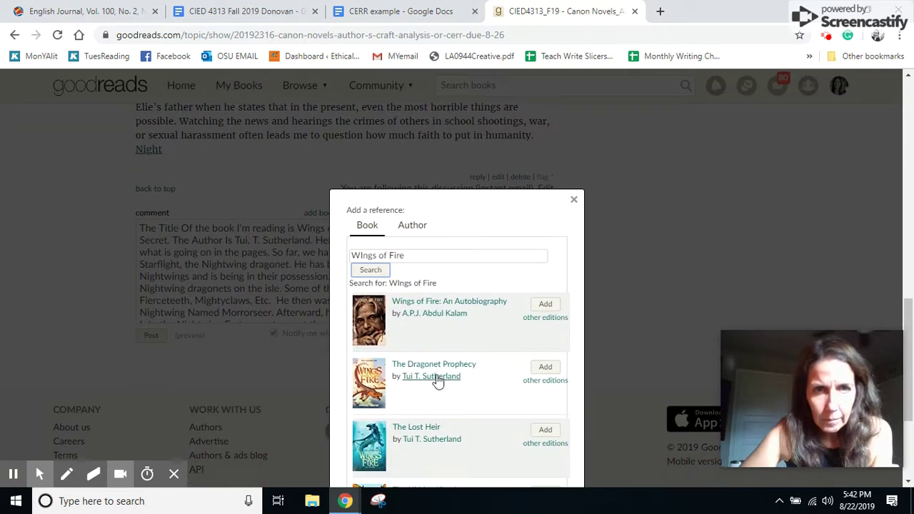
pyautogui.click(546, 368)
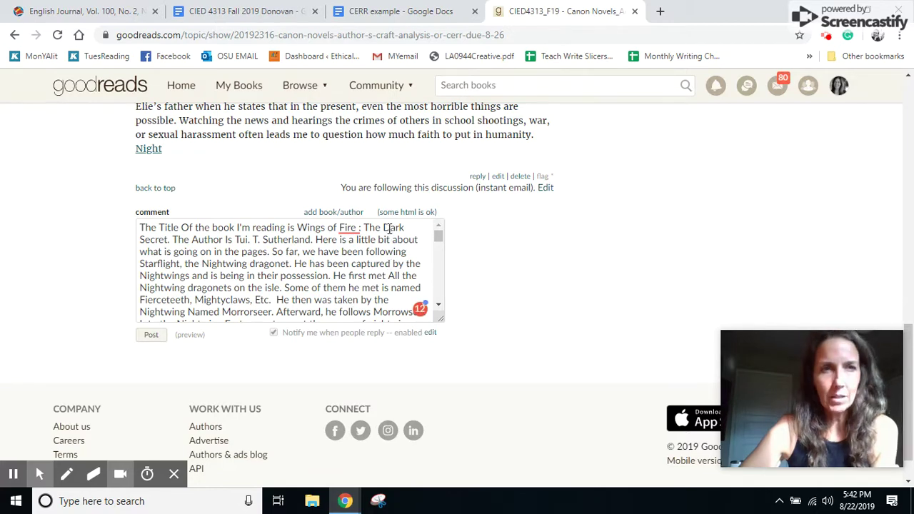
pyautogui.click(343, 213)
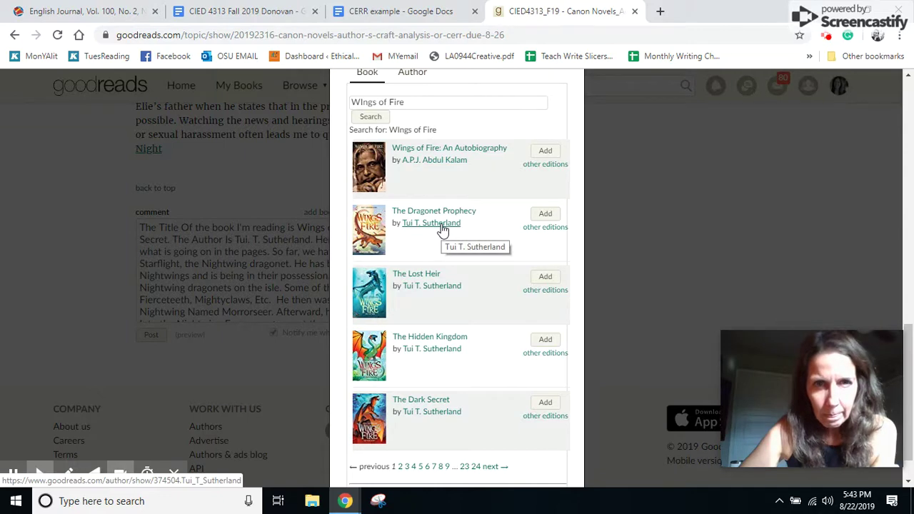
pyautogui.click(545, 403)
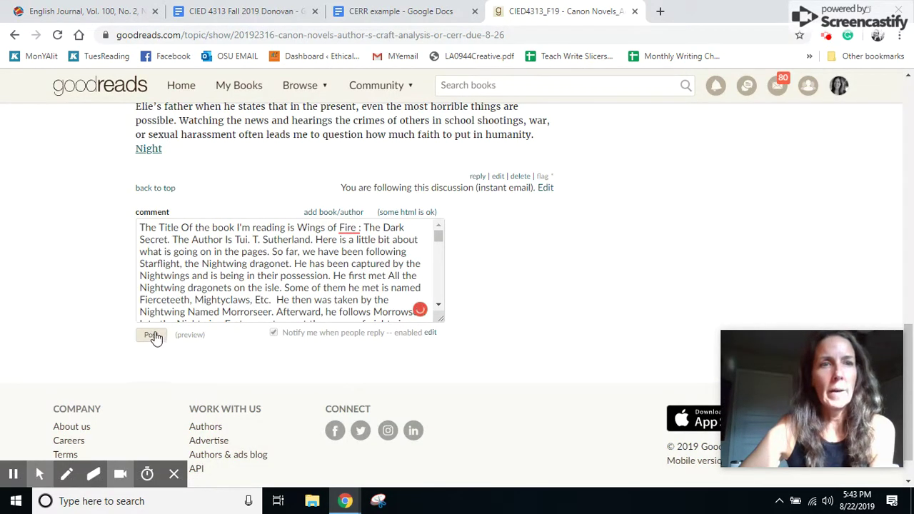
# Post the CERR analysis comment to the discussion and look over the published entry.
pyautogui.click(154, 336)
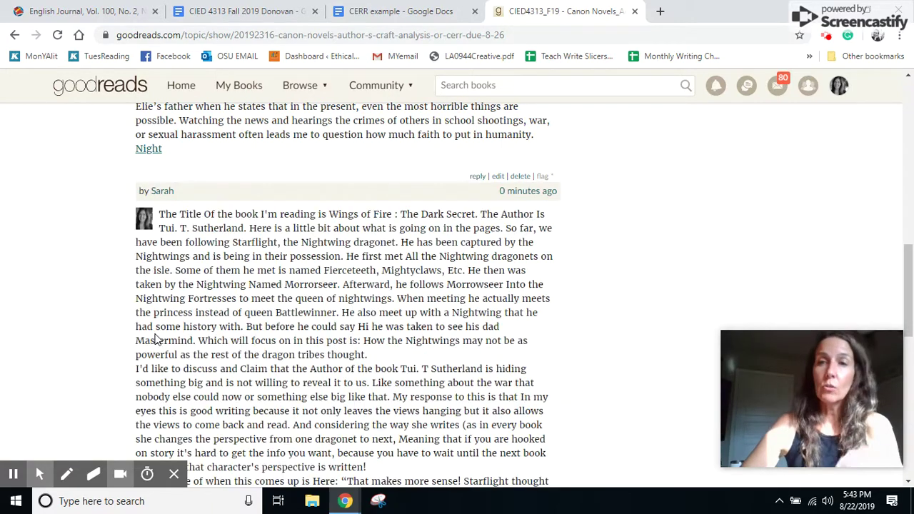
pyautogui.scroll(-3, 156, 340)
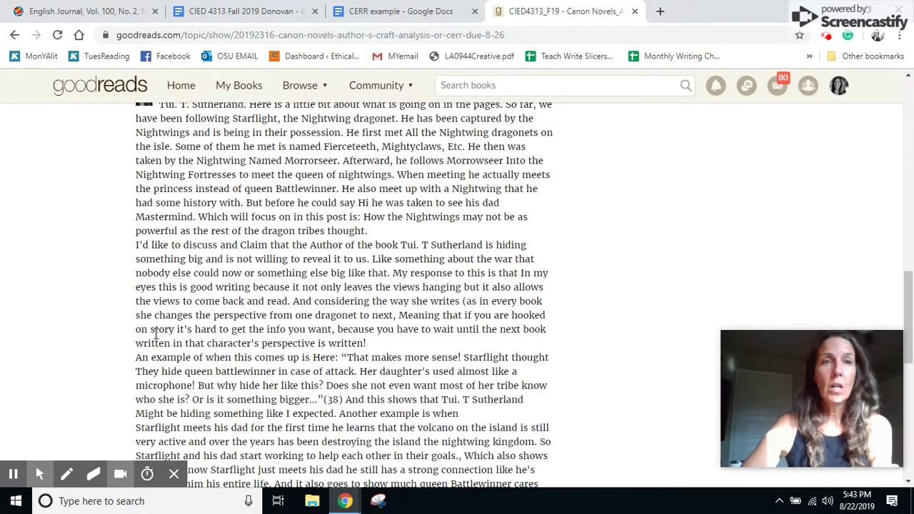
pyautogui.scroll(3, 156, 337)
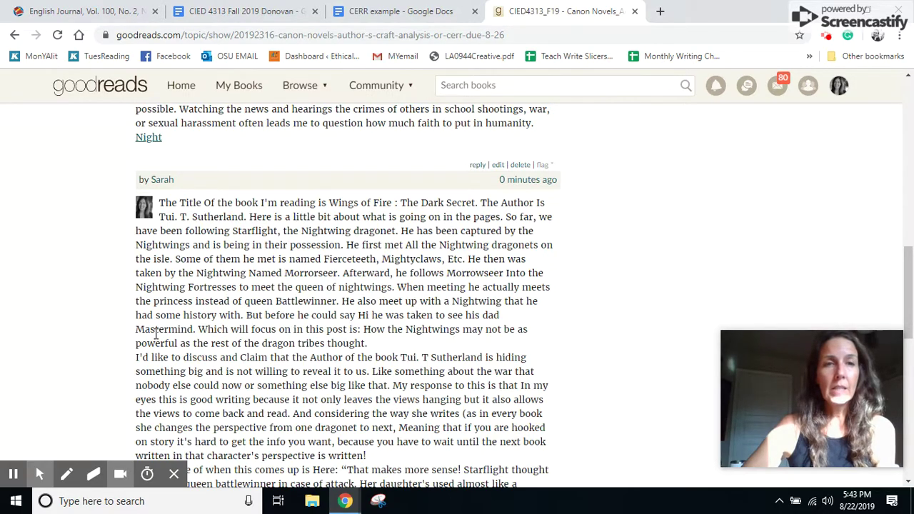
# Review the discussion's instructions for logging a book, search Goodreads for "night" and open Night (The Night Trilogy, #1) by Elie Wiesel.
pyautogui.scroll(-10, 155, 337)
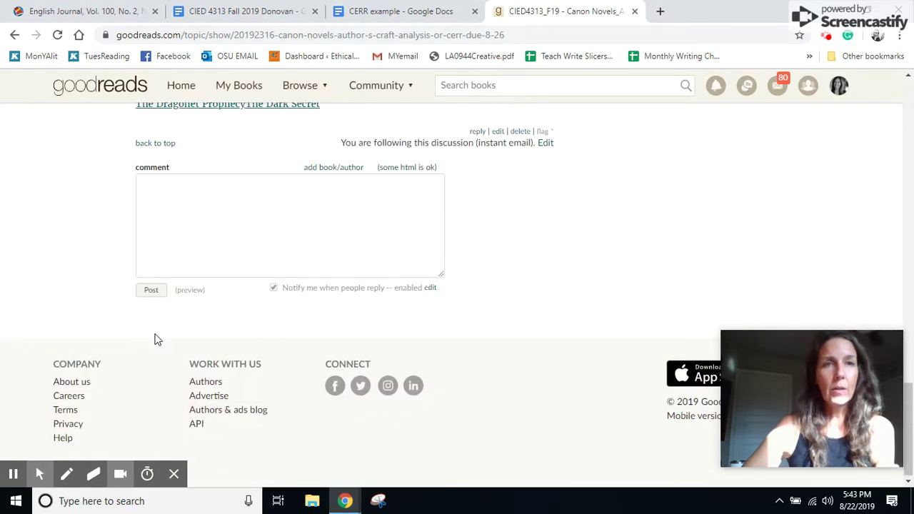
pyautogui.scroll(10, 157, 340)
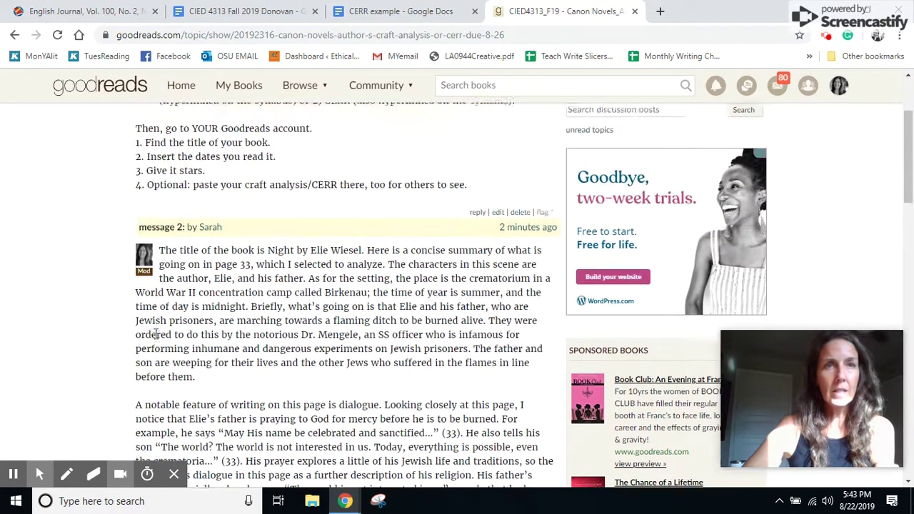
pyautogui.scroll(1, 155, 334)
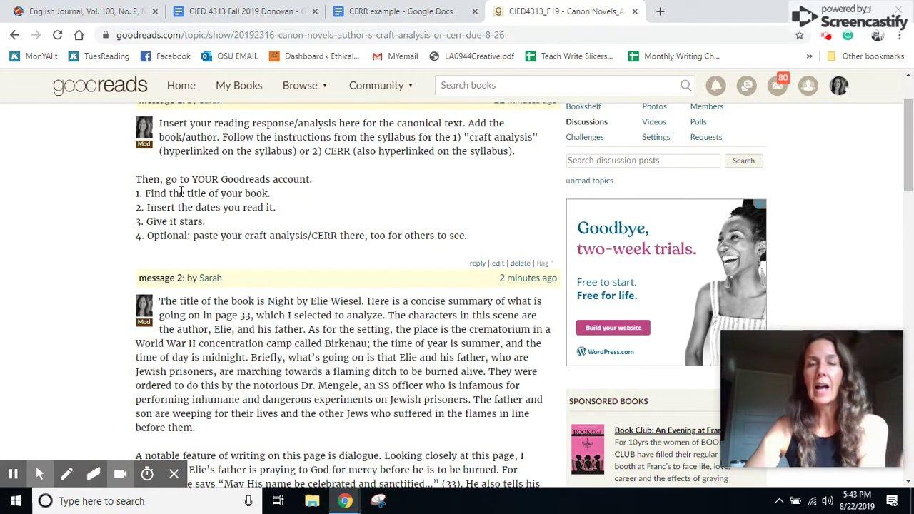
pyautogui.click(231, 85)
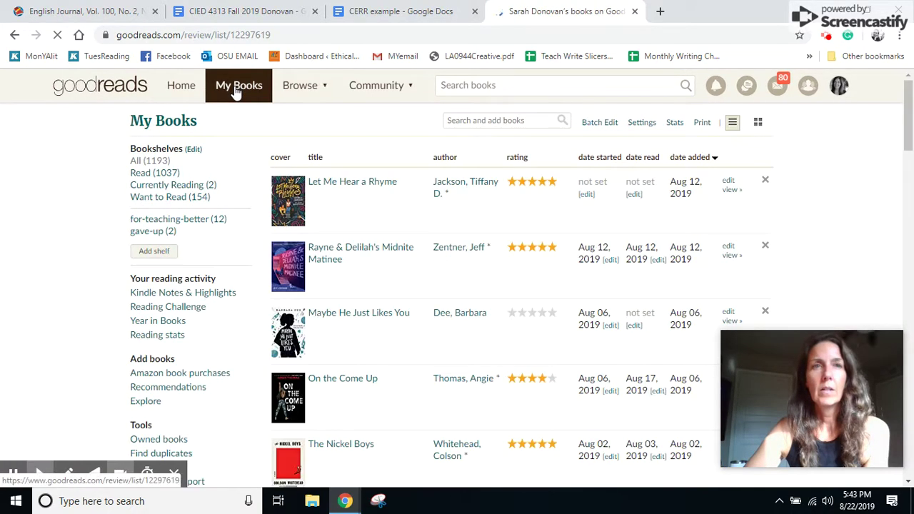
pyautogui.click(493, 85)
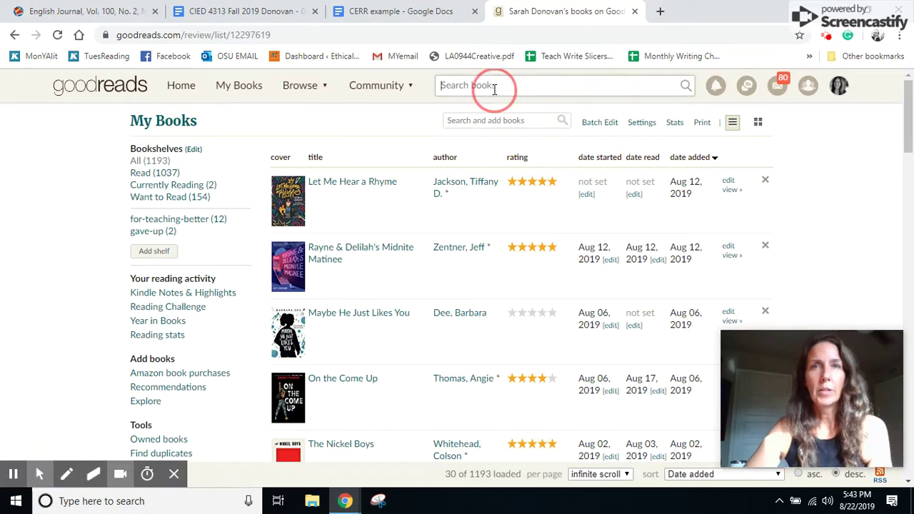
pyautogui.write('night')
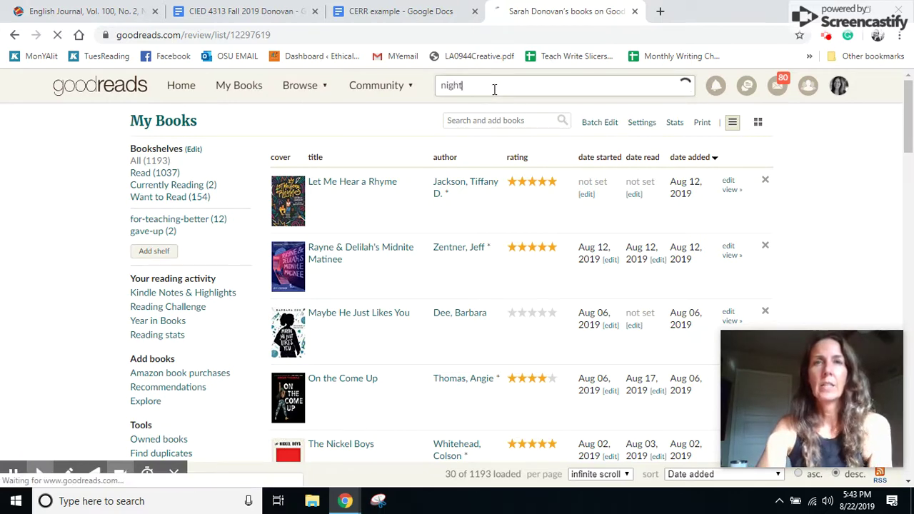
pyautogui.press('Return')
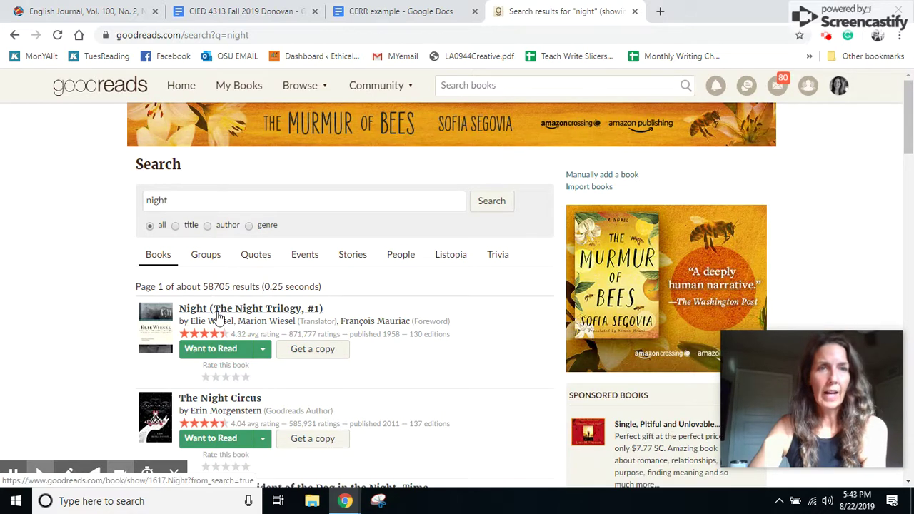
pyautogui.click(218, 313)
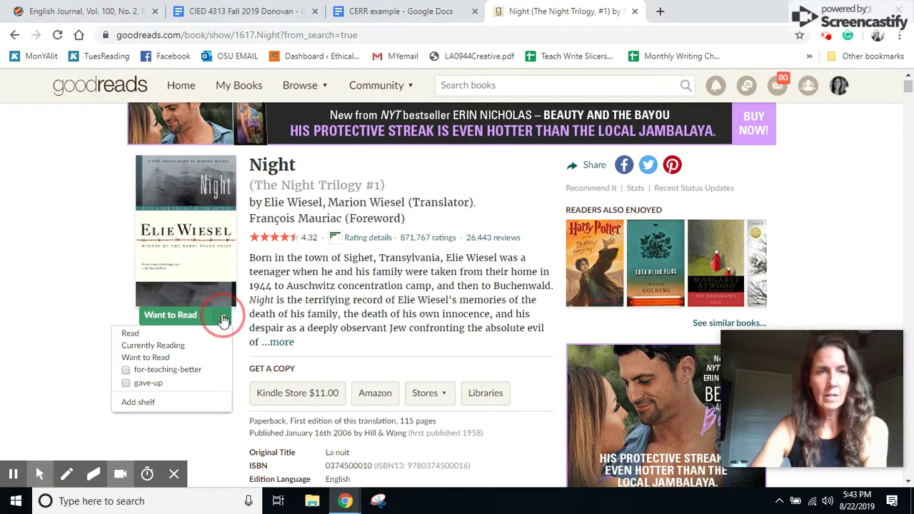
# Shelve Night as Read and give it a five-star rating.
pyautogui.moveTo(222, 316)
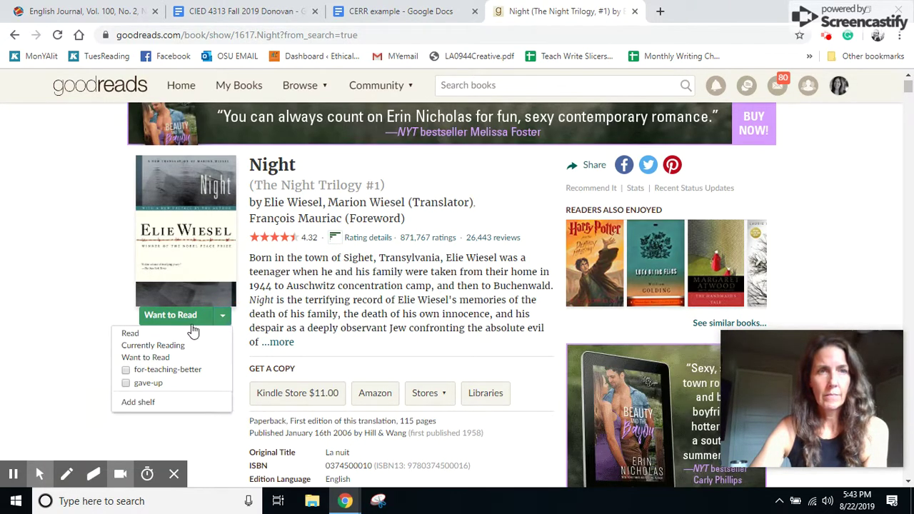
pyautogui.click(130, 334)
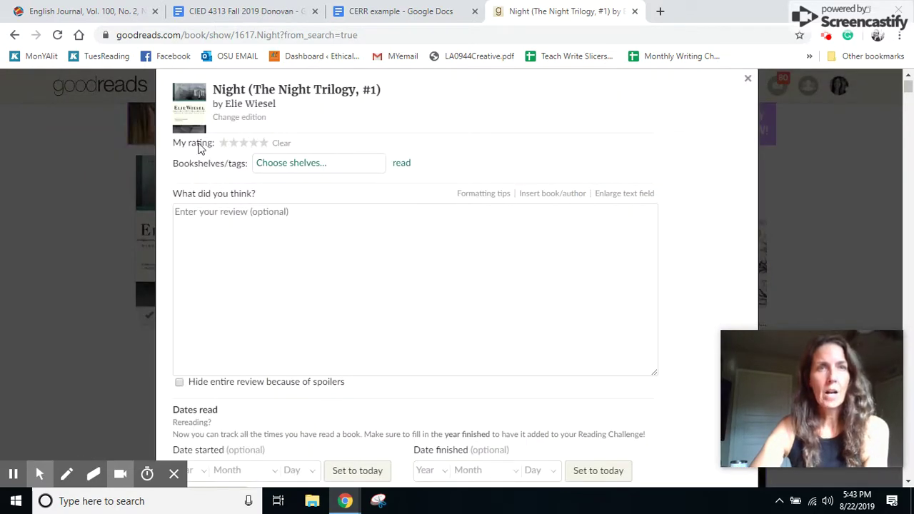
pyautogui.click(265, 144)
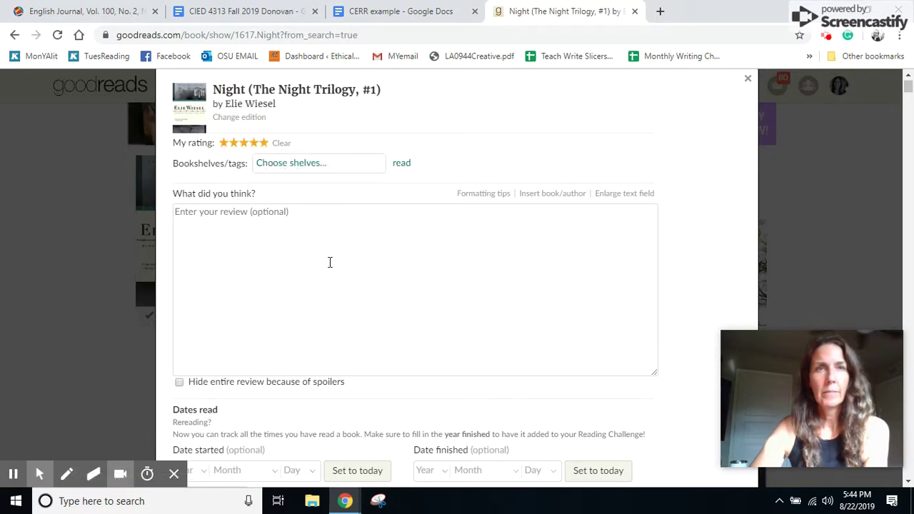
# Set both the start and finish dates for Night to today, leave the review blank and save the entry.
pyautogui.scroll(-1, 330, 257)
pyautogui.click(278, 219)
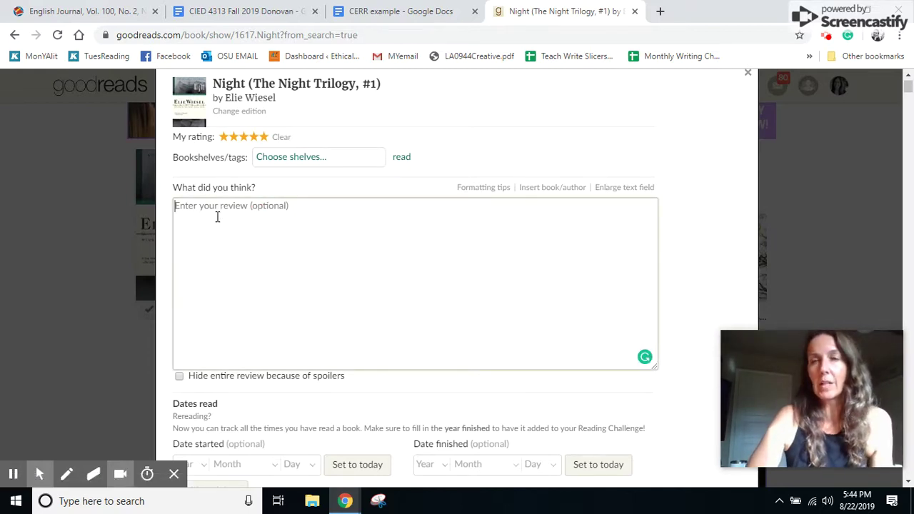
pyautogui.scroll(-2, 217, 217)
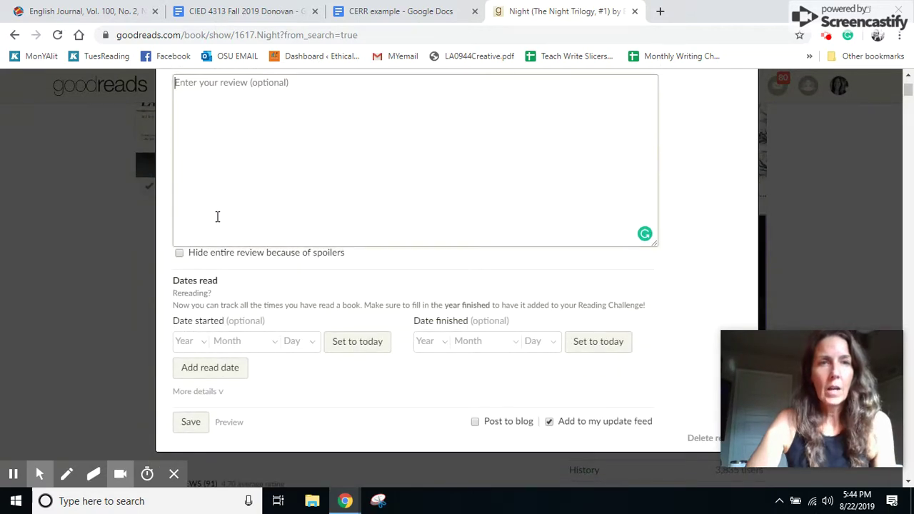
pyautogui.click(234, 342)
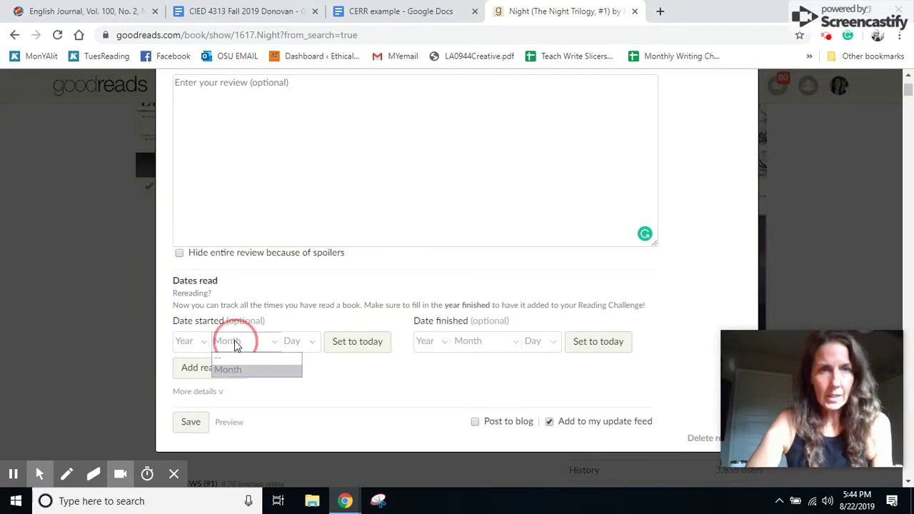
pyautogui.click(351, 346)
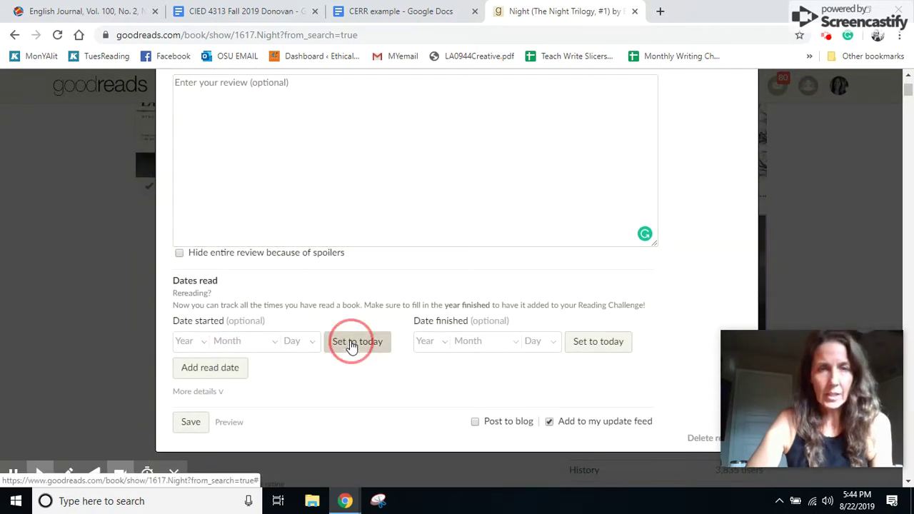
pyautogui.click(603, 343)
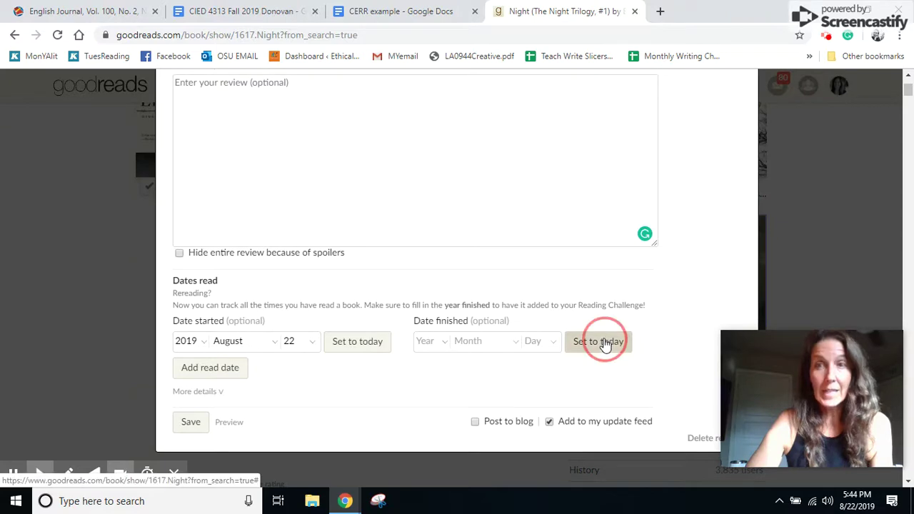
pyautogui.click(192, 425)
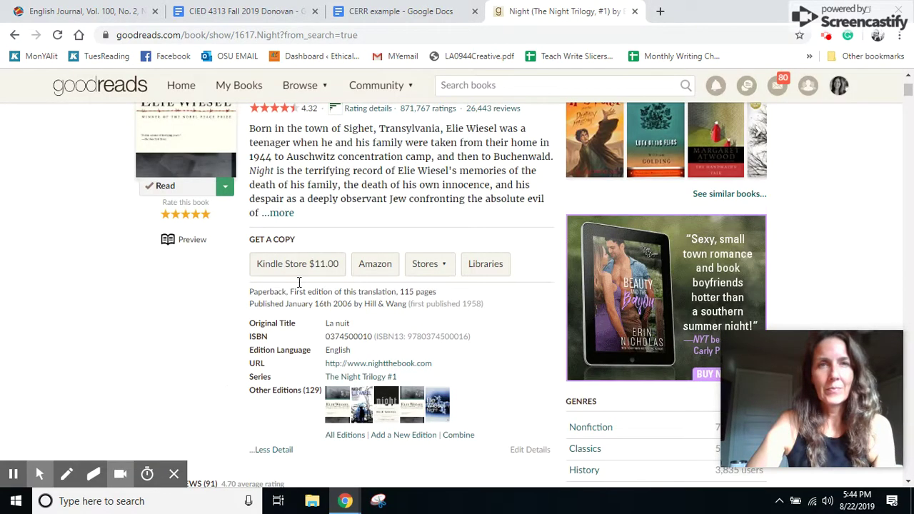
# Open the My Books list and look over the entry for Night and the other logged books with their ratings and dates.
pyautogui.click(252, 92)
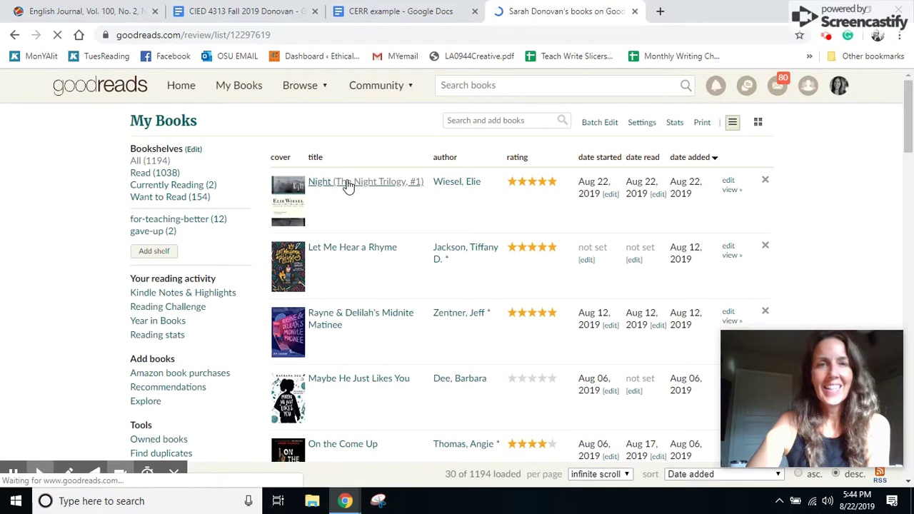
pyautogui.scroll(-2, 347, 187)
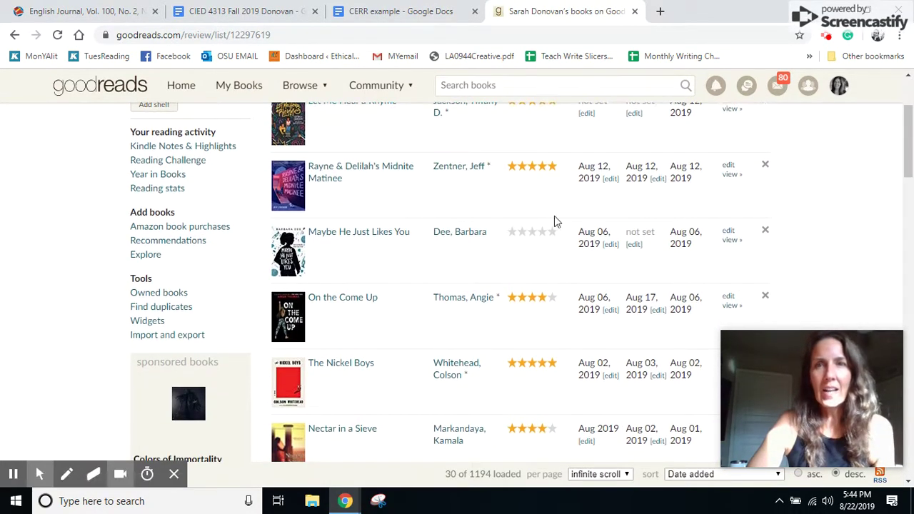
pyautogui.scroll(-2, 636, 229)
pyautogui.scroll(4, 635, 228)
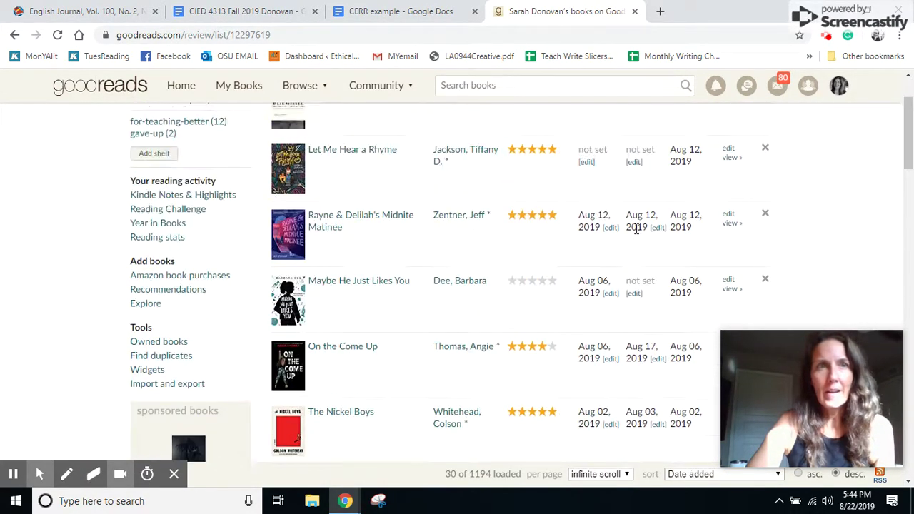
pyautogui.scroll(1, 638, 234)
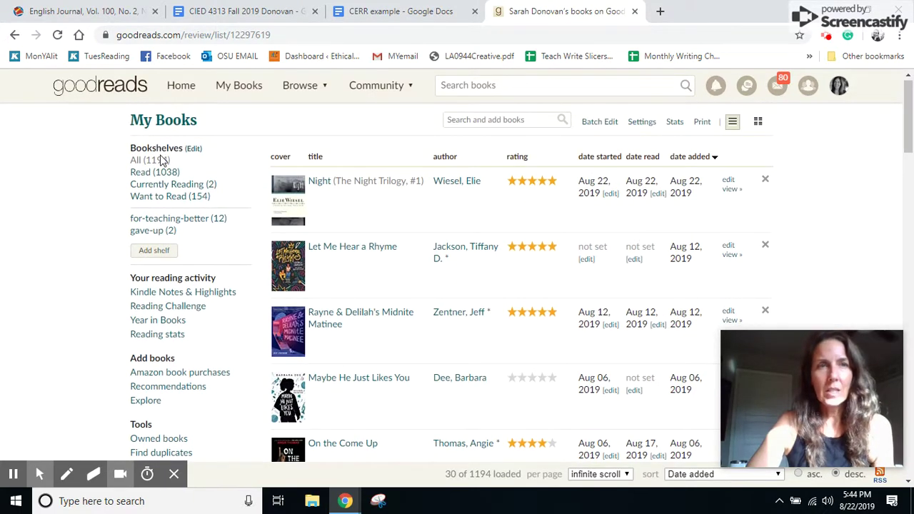